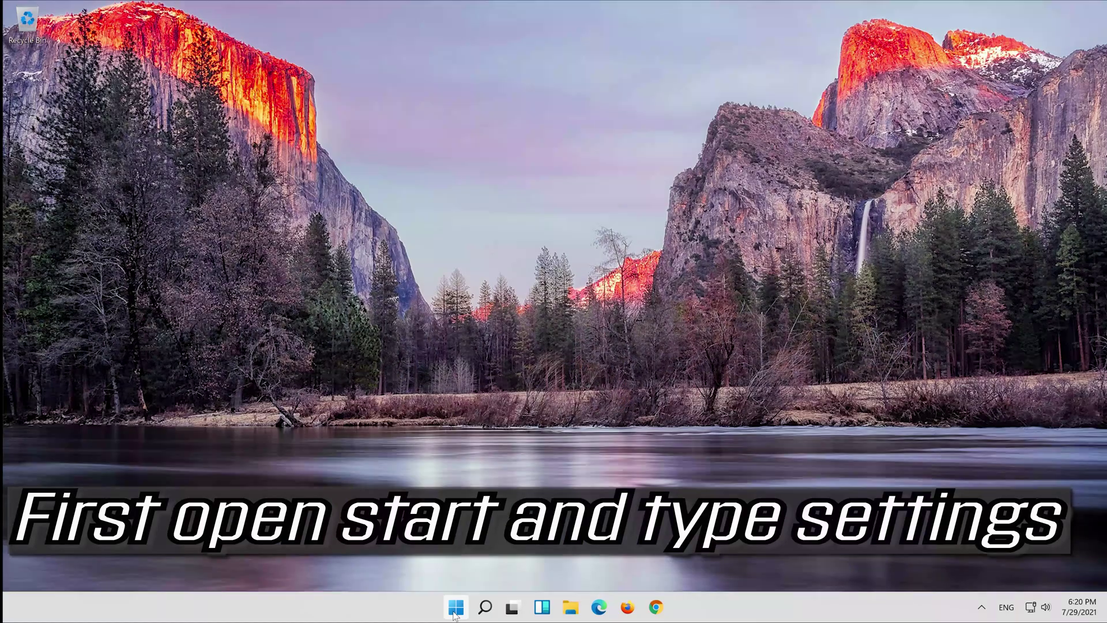
# Launch the Settings app from a Start menu search for 'settings'.
pyautogui.click(455, 612)
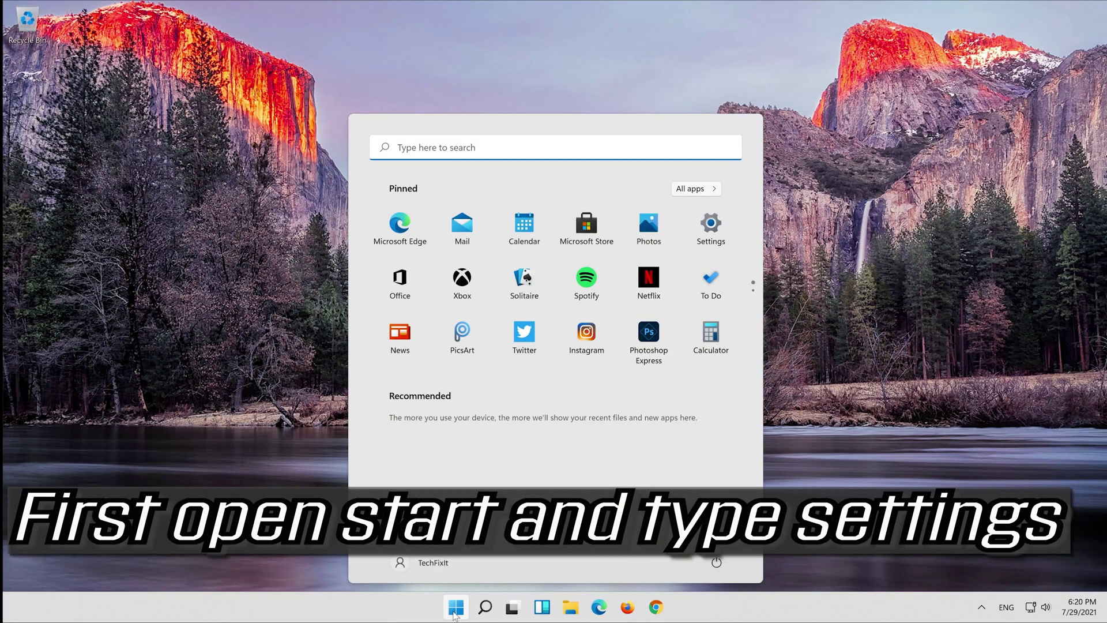
pyautogui.write('settings')
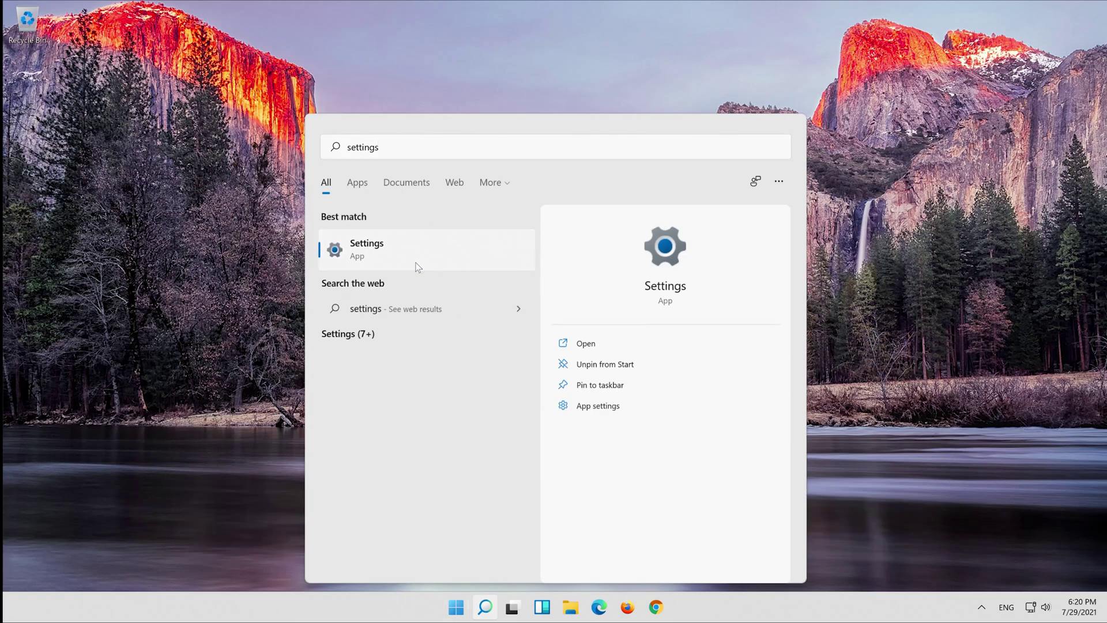
pyautogui.click(417, 268)
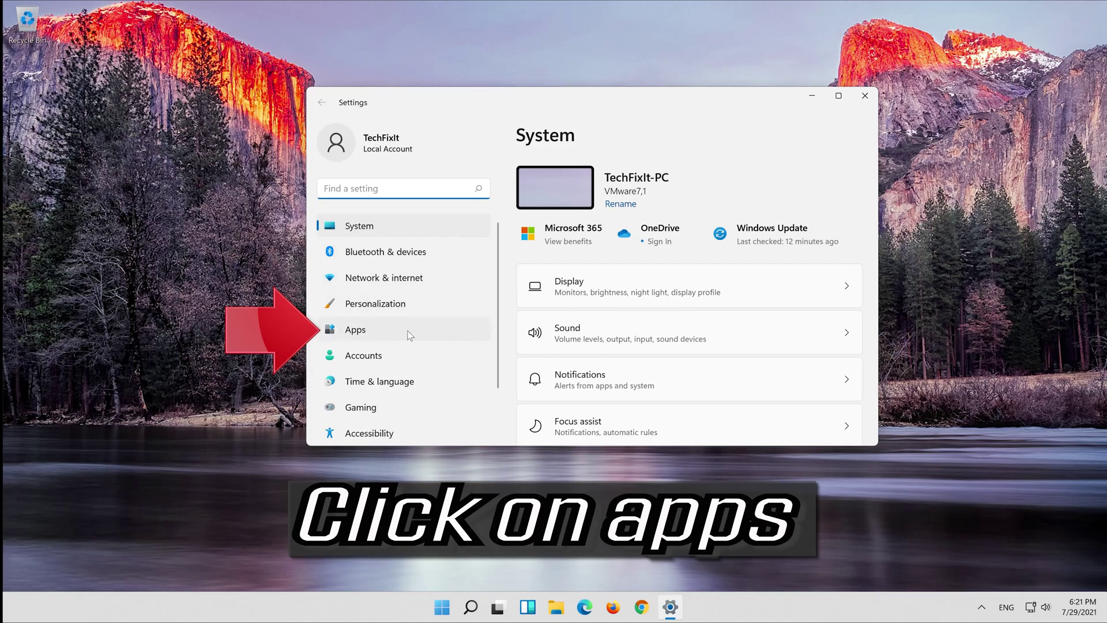
# Go to Apps > Apps & features to list the installed apps.
pyautogui.click(383, 337)
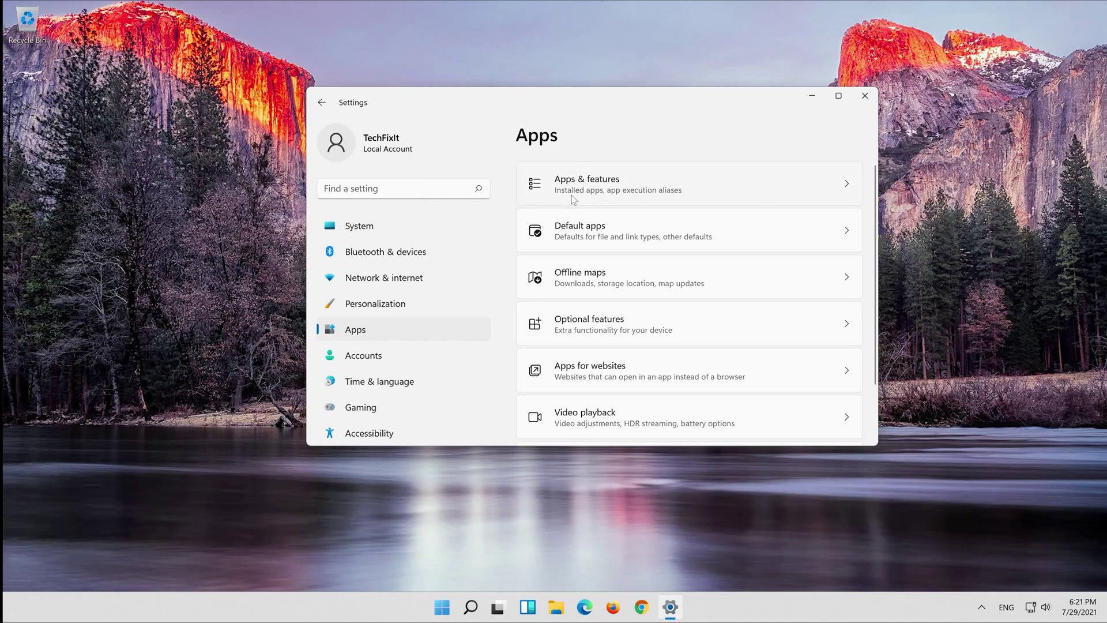
pyautogui.click(572, 195)
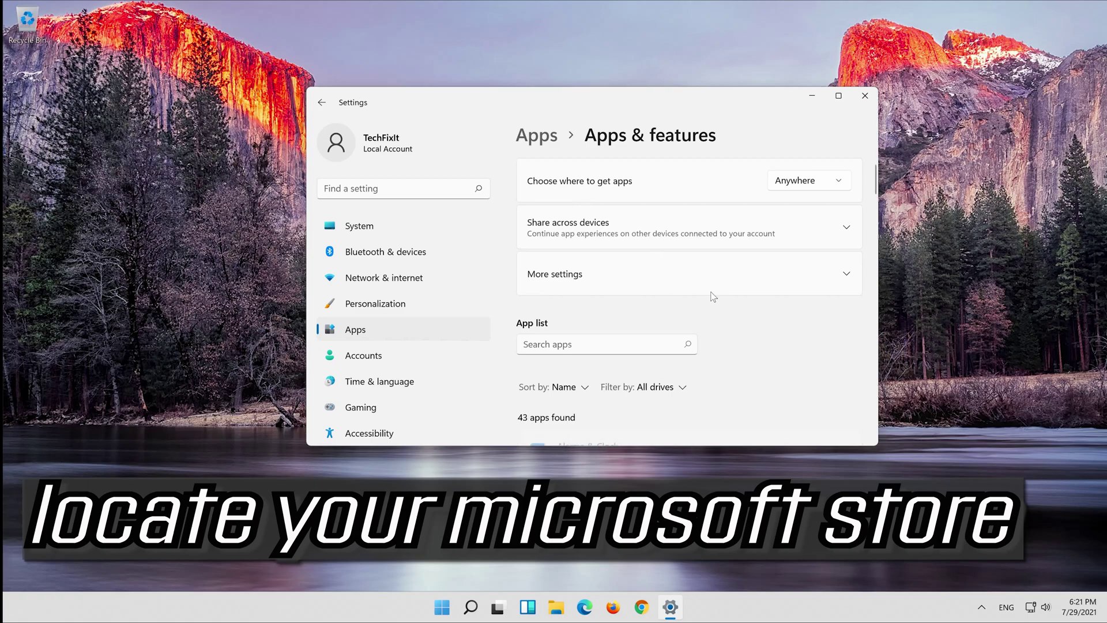
pyautogui.scroll(-2, 705, 302)
pyautogui.scroll(-3, 697, 312)
pyautogui.scroll(-3, 701, 311)
pyautogui.scroll(-3, 700, 311)
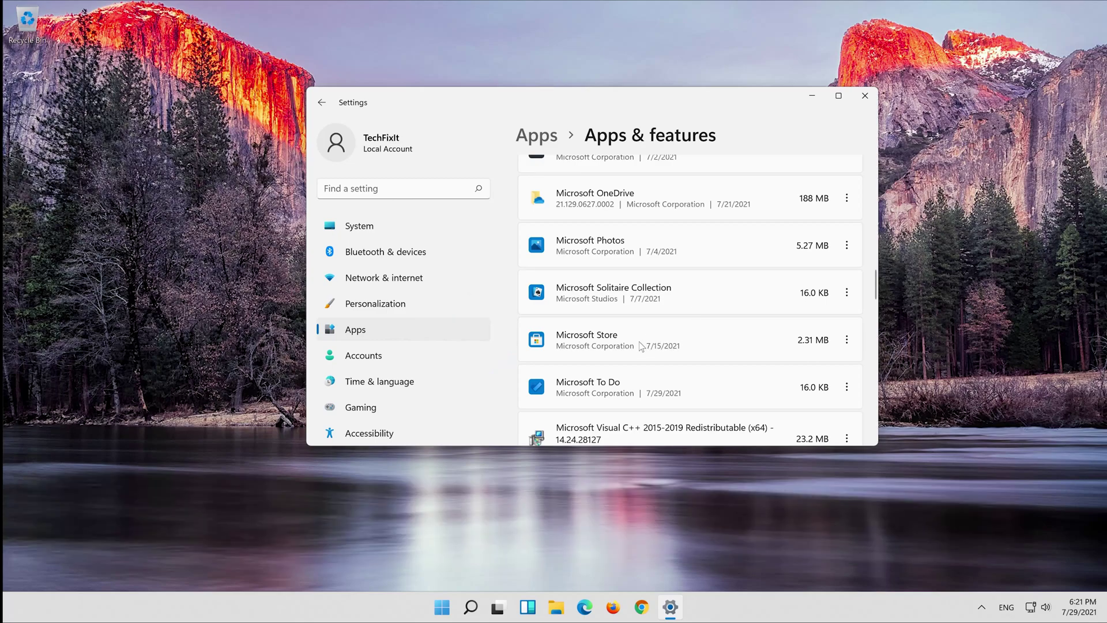
# Open Advanced options from Microsoft Store's more-actions menu.
pyautogui.click(847, 341)
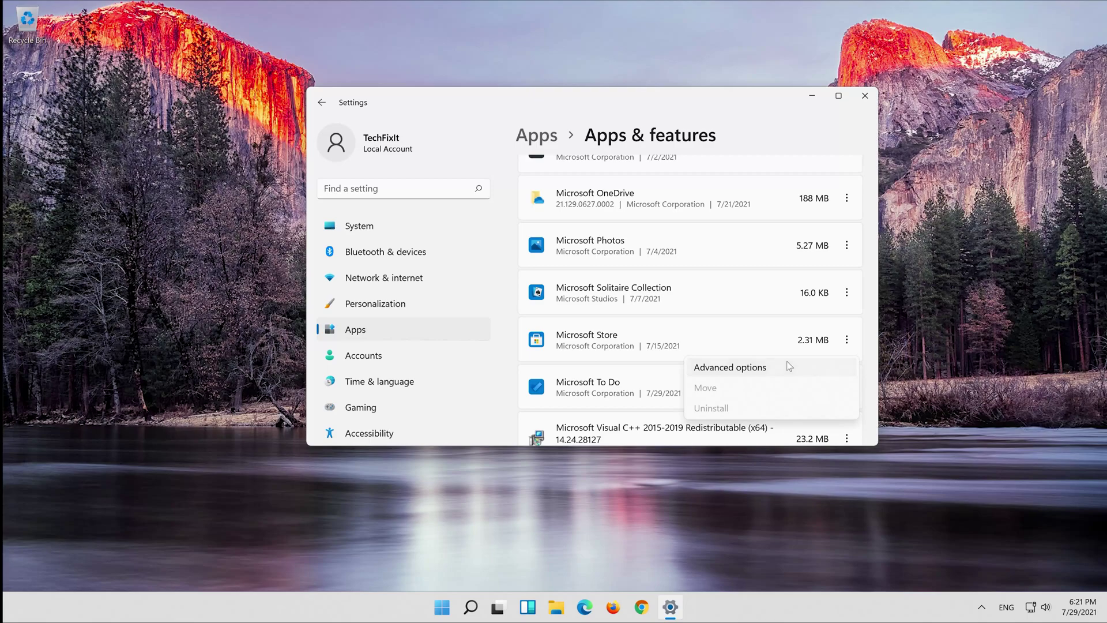
pyautogui.click(786, 365)
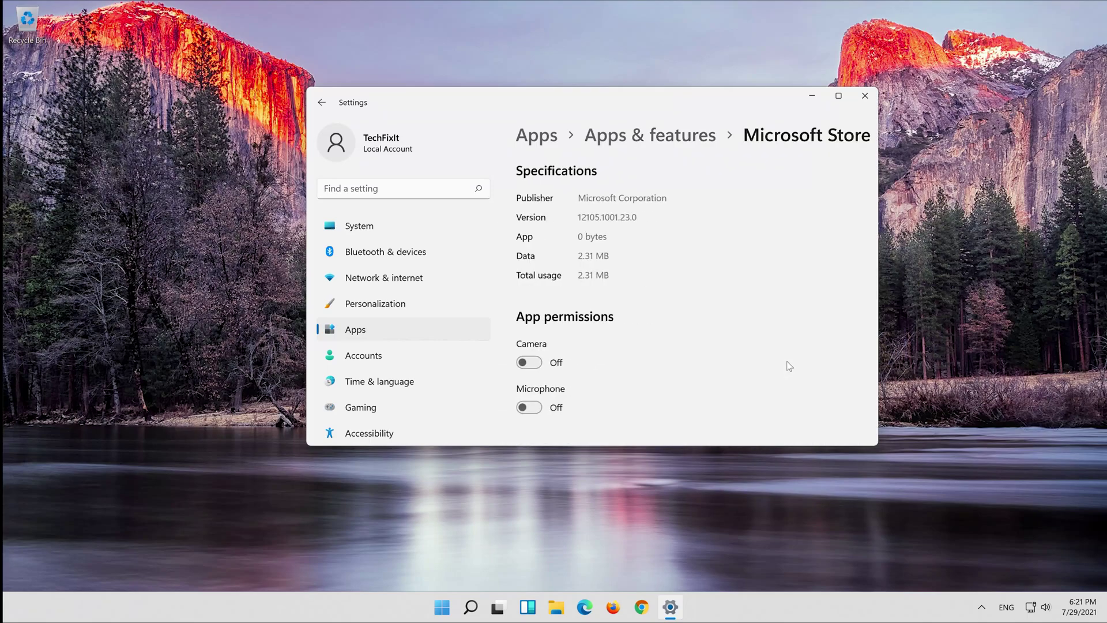
pyautogui.scroll(-1, 715, 290)
pyautogui.scroll(-1, 714, 291)
pyautogui.scroll(-2, 716, 291)
pyautogui.scroll(-1, 719, 292)
pyautogui.scroll(-2, 722, 293)
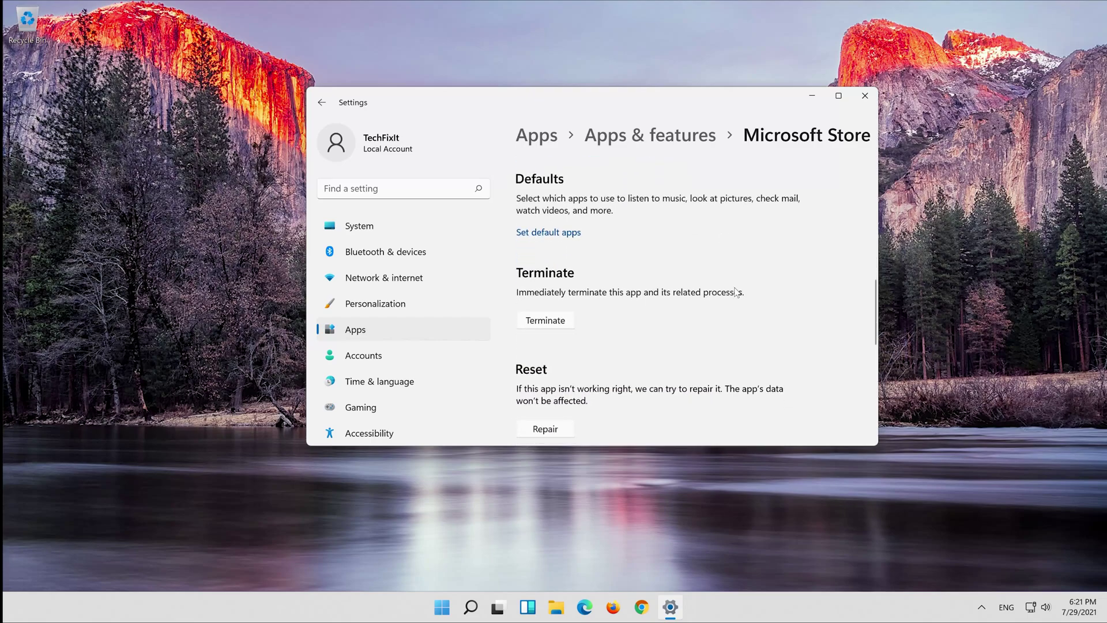
pyautogui.scroll(-2, 731, 292)
pyautogui.scroll(-1, 735, 291)
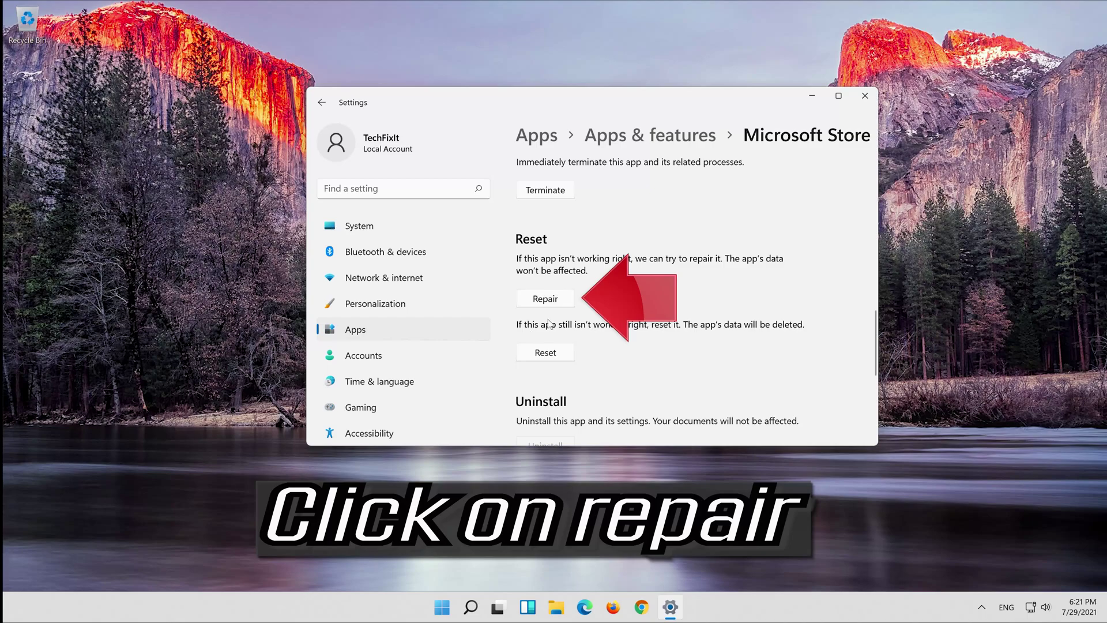
# Repair Microsoft Store, then reset it and confirm deleting its data.
pyautogui.click(538, 301)
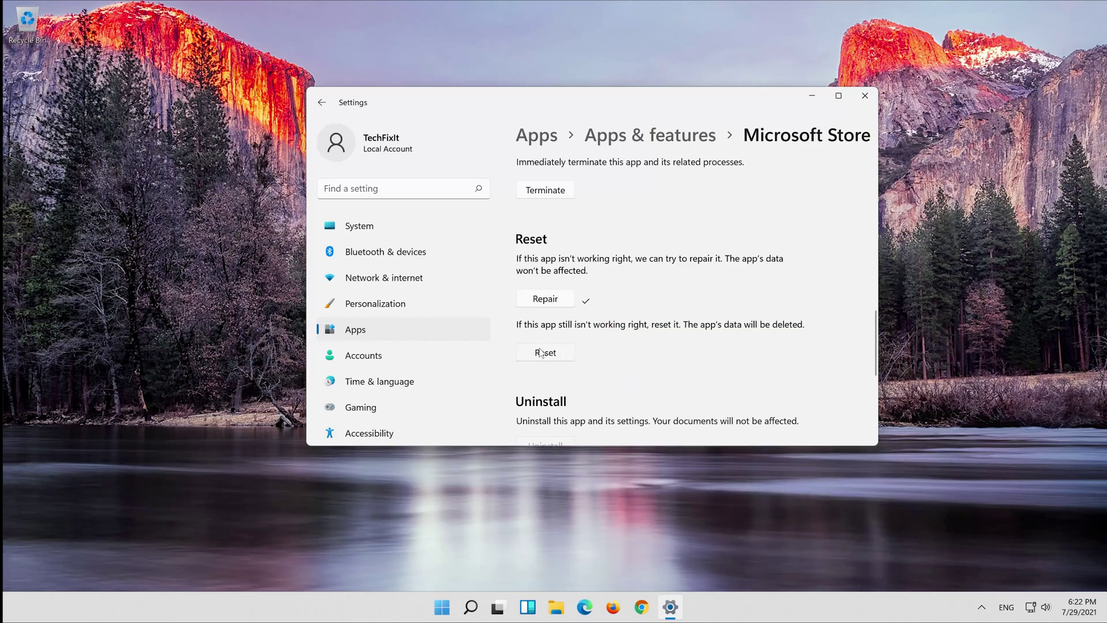
pyautogui.click(541, 353)
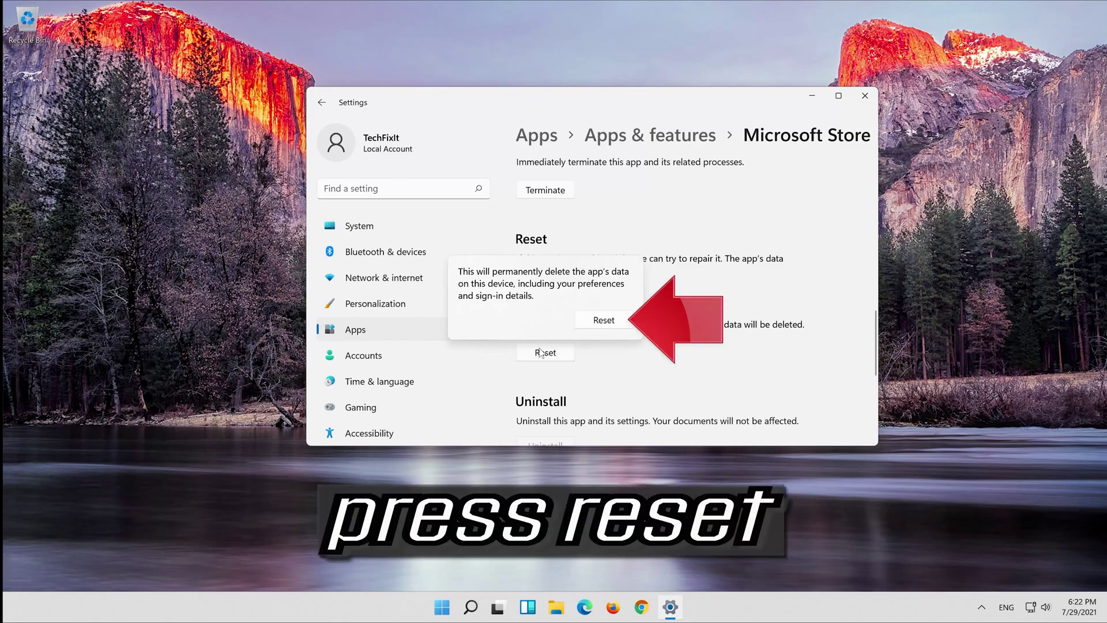
pyautogui.click(604, 326)
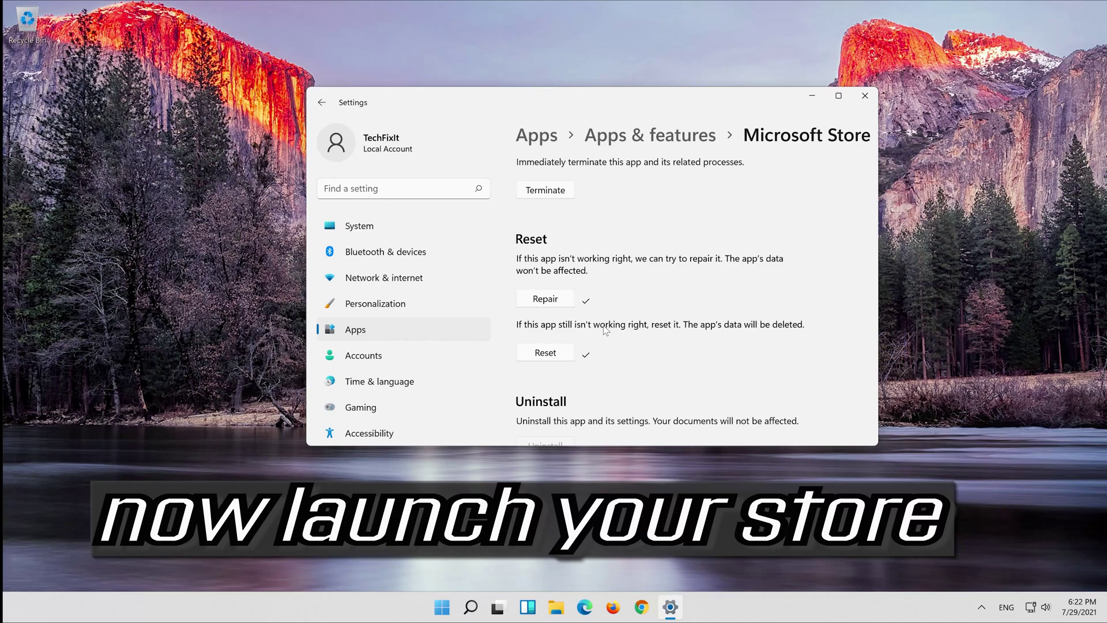
pyautogui.scroll(2, 603, 328)
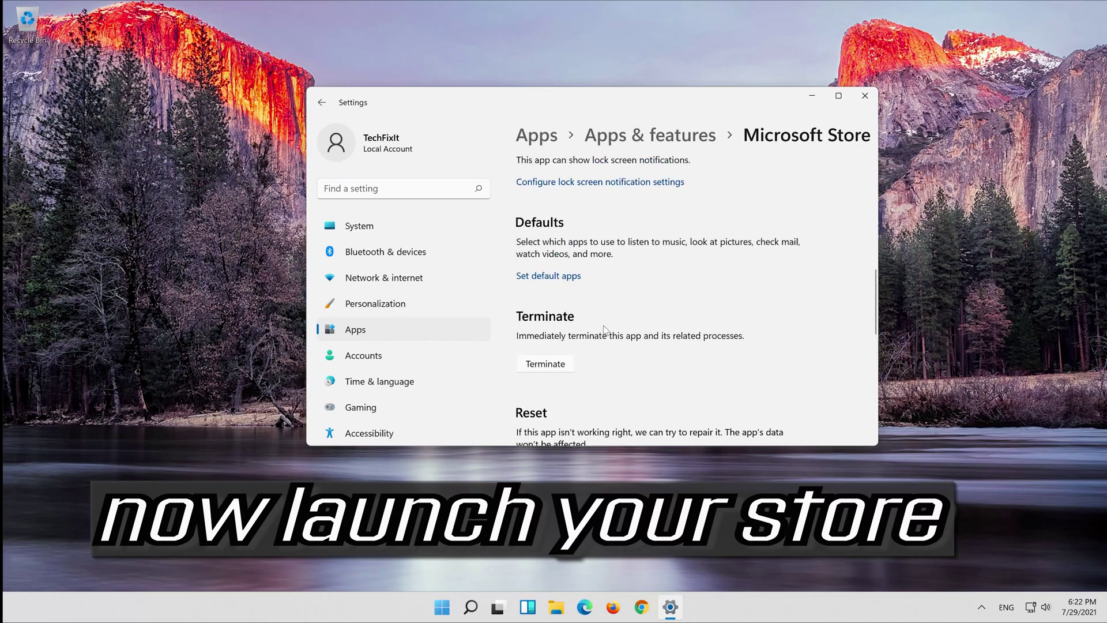
pyautogui.scroll(2, 604, 328)
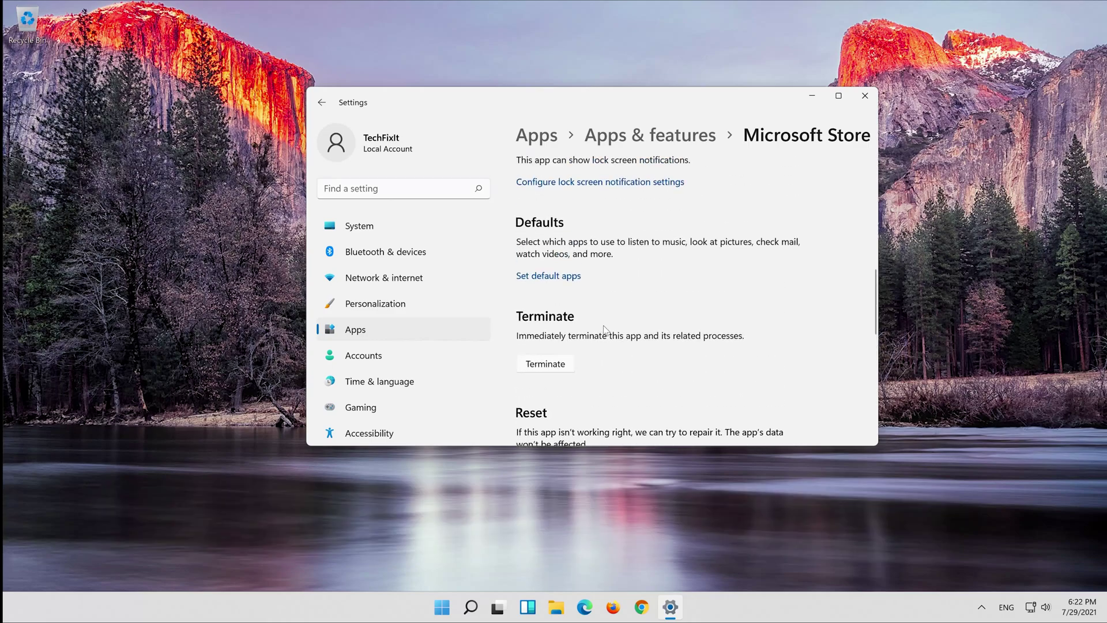
# Close Settings, launch Microsoft Store from Start, and move its window right.
pyautogui.click(865, 96)
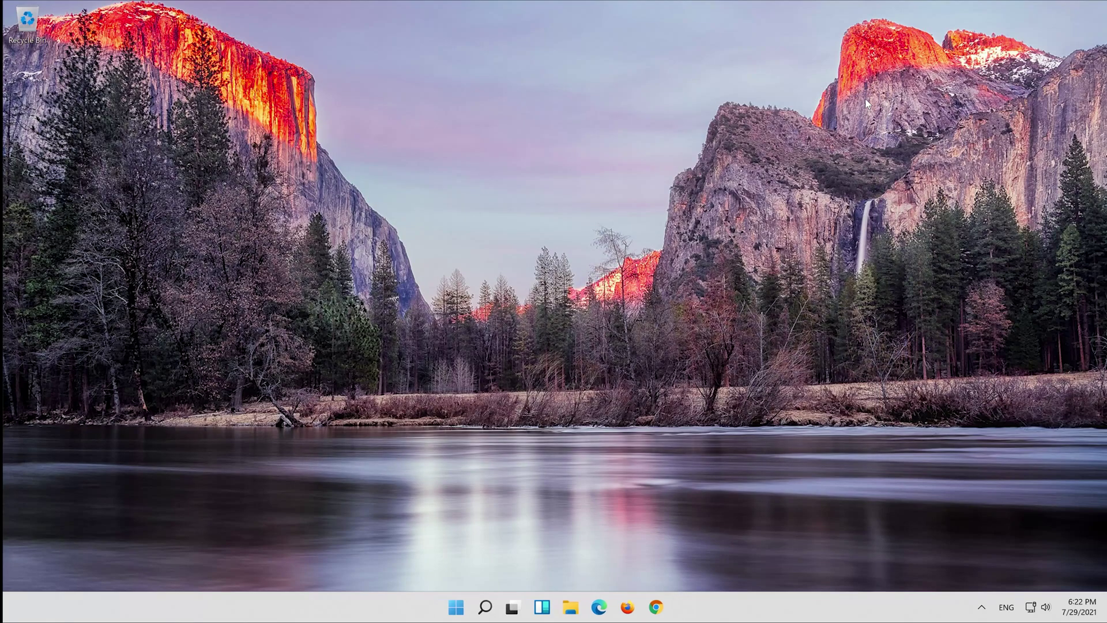
pyautogui.click(464, 612)
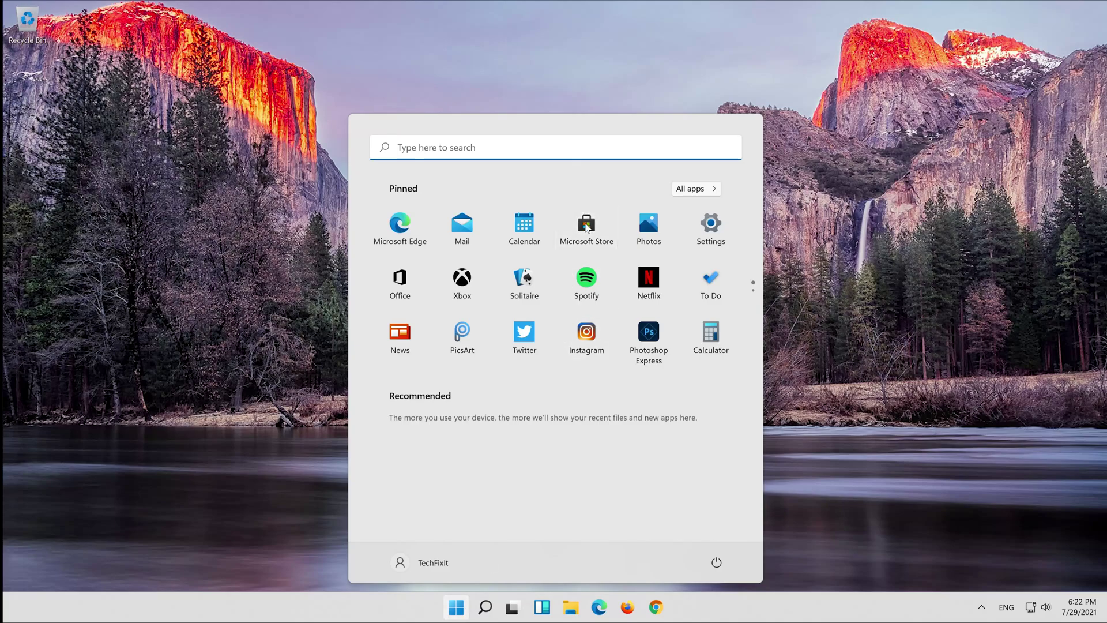
pyautogui.click(586, 227)
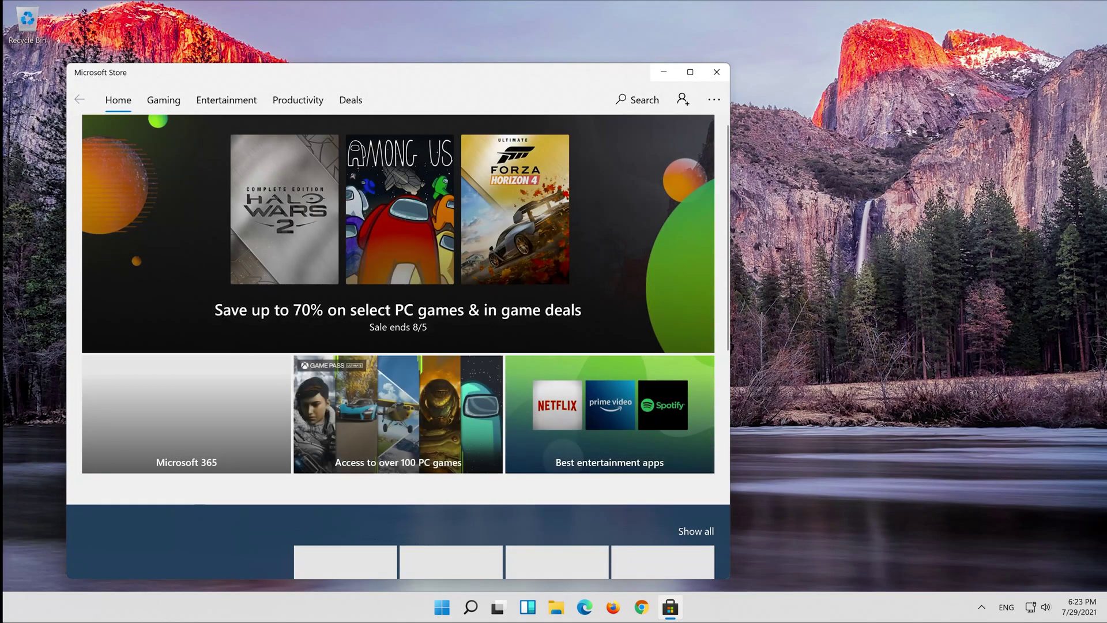
pyautogui.moveTo(470, 74); pyautogui.dragTo(740, 47)
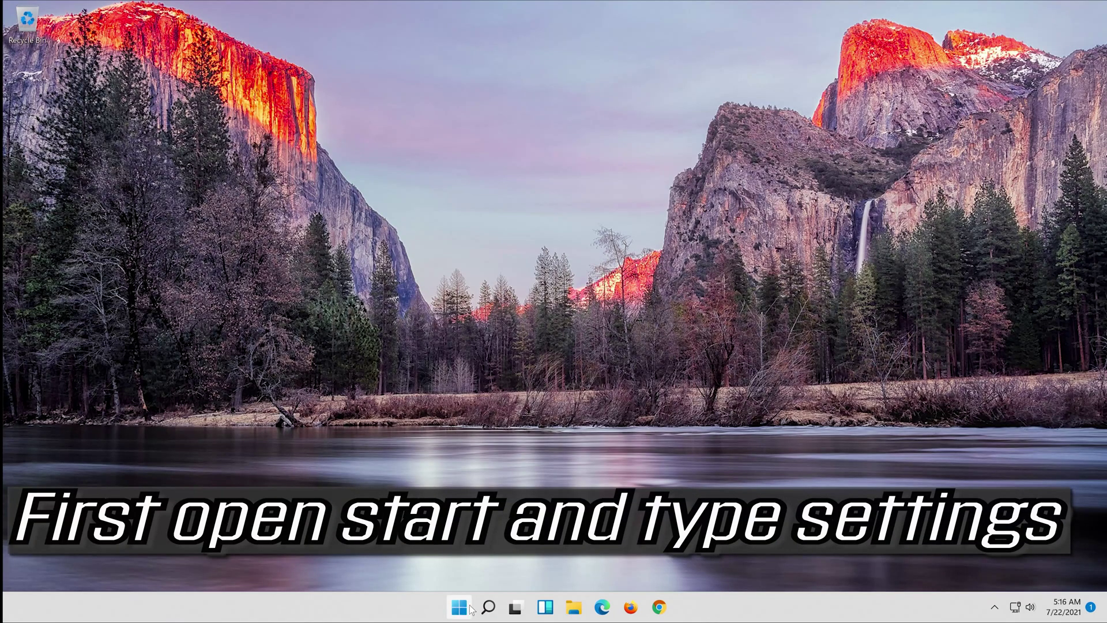
# Reopen the Settings app by searching 'settings' from Start.
pyautogui.click(459, 607)
pyautogui.write('s')
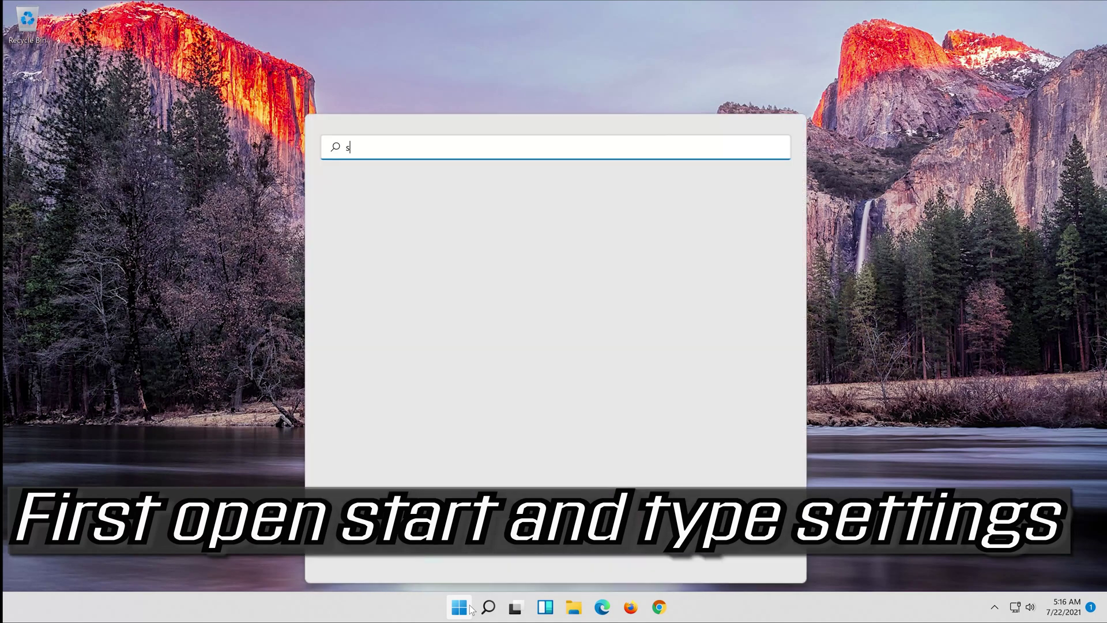
pyautogui.write('ettings')
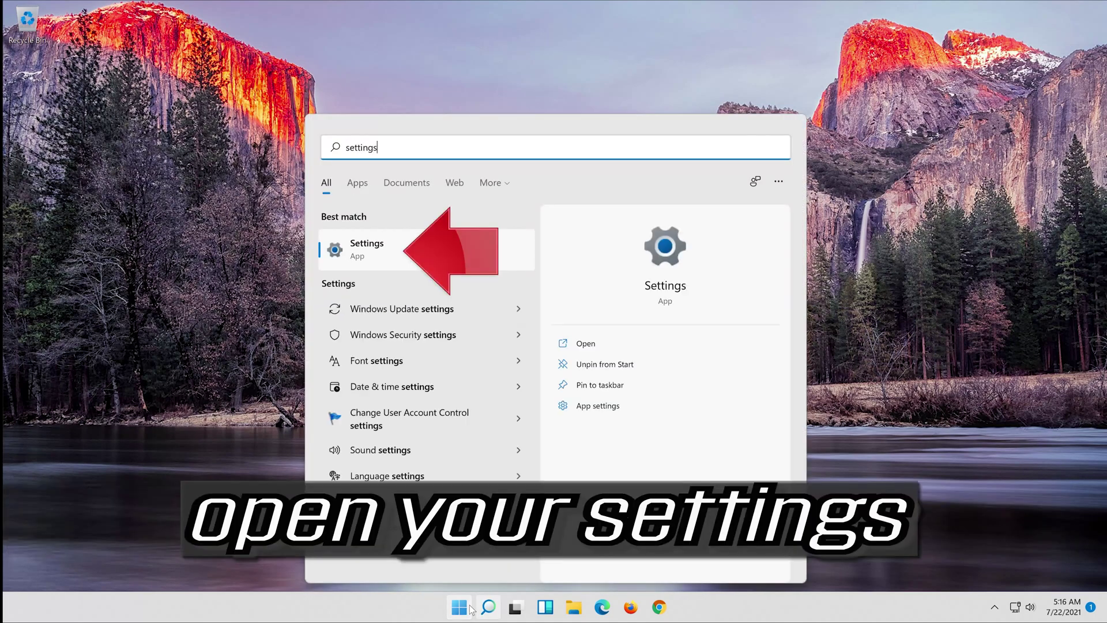
pyautogui.click(415, 256)
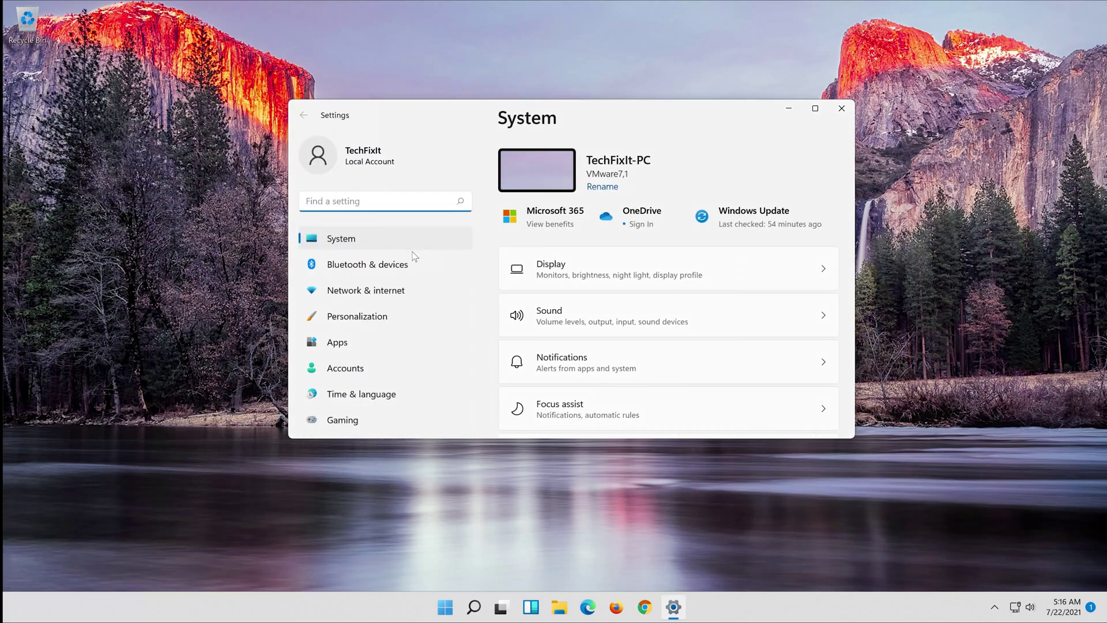
# Go to System > Troubleshoot in Settings.
pyautogui.click(364, 244)
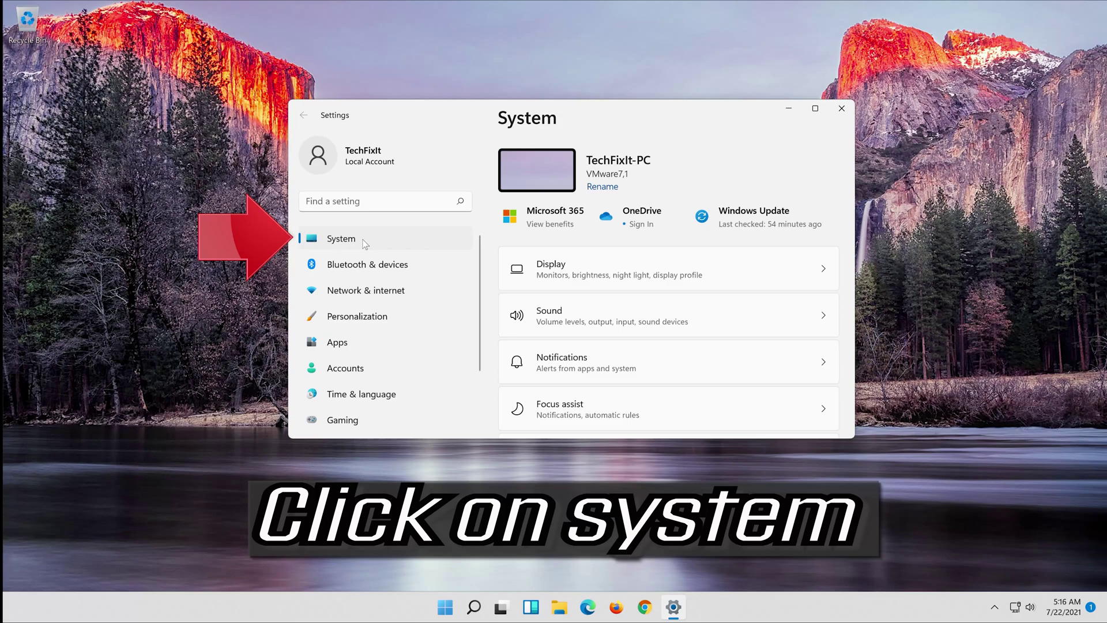
pyautogui.scroll(-3, 633, 353)
pyautogui.scroll(-3, 632, 354)
pyautogui.scroll(-3, 632, 354)
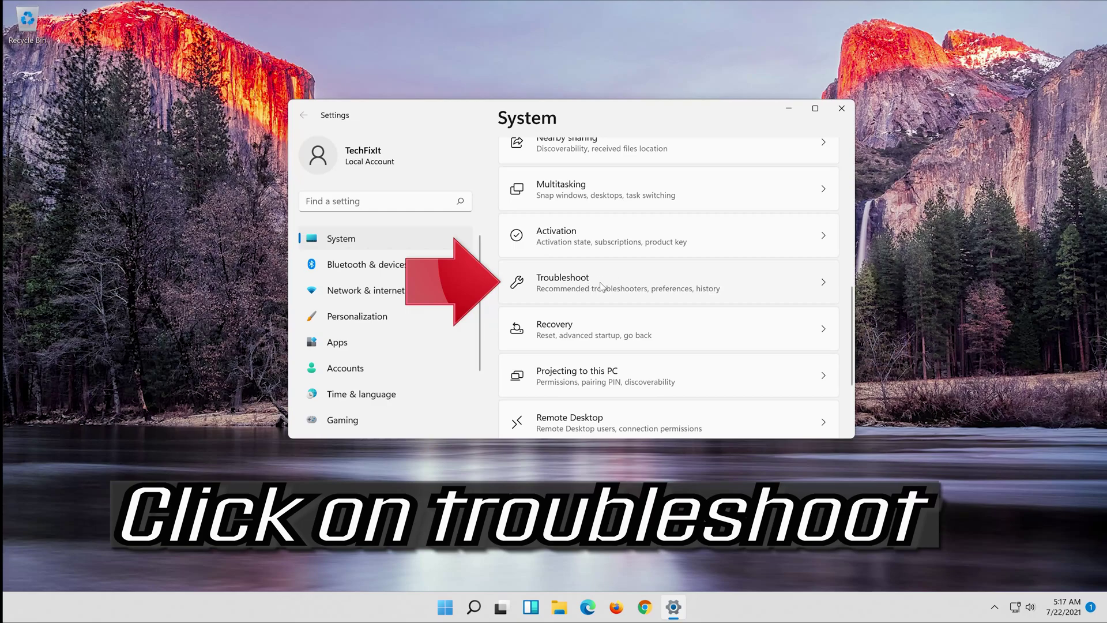
pyautogui.click(601, 286)
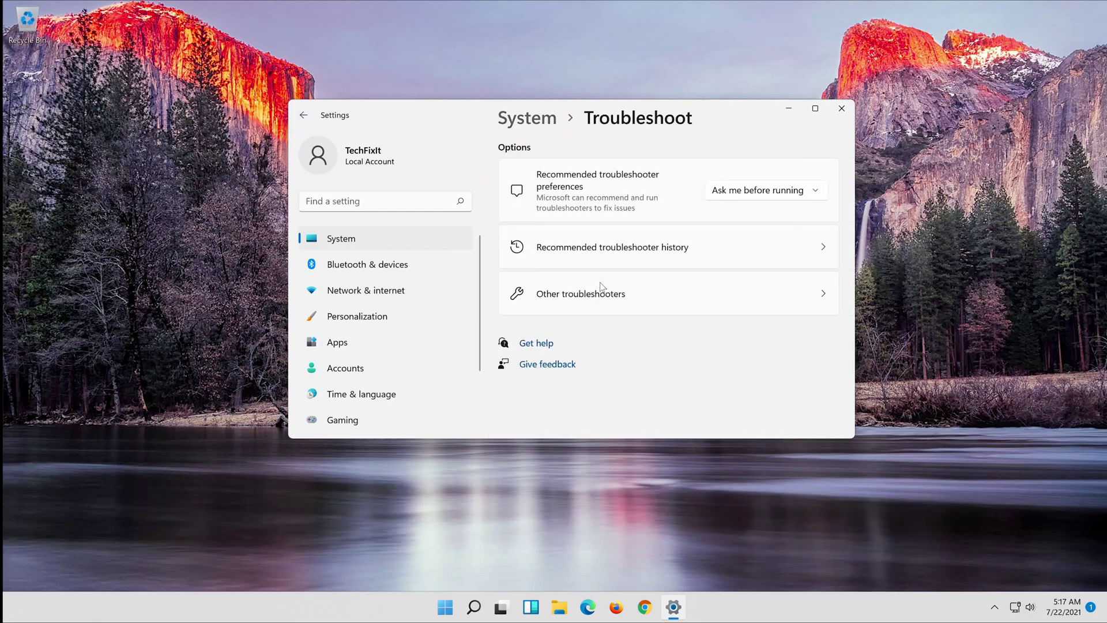
# Run the Windows Store Apps troubleshooter from Other troubleshooters.
pyautogui.click(628, 297)
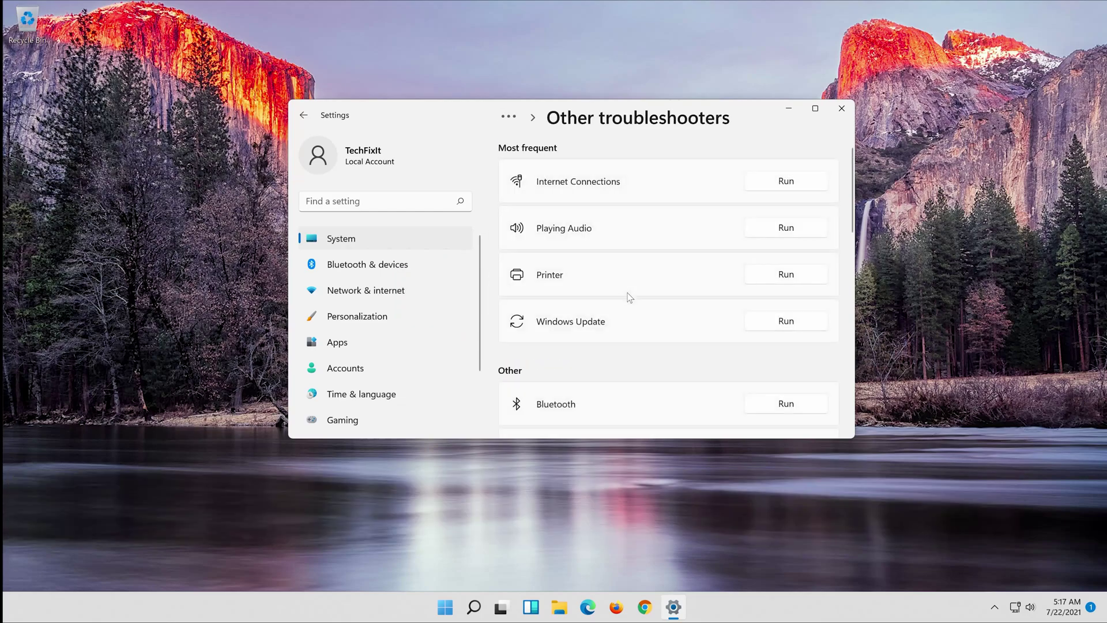
pyautogui.scroll(-2, 628, 297)
pyautogui.scroll(-2, 629, 297)
pyautogui.scroll(-1, 629, 296)
pyautogui.scroll(-2, 628, 297)
pyautogui.scroll(-1, 628, 297)
pyautogui.scroll(-1, 628, 296)
pyautogui.scroll(-1, 629, 297)
pyautogui.scroll(-2, 628, 296)
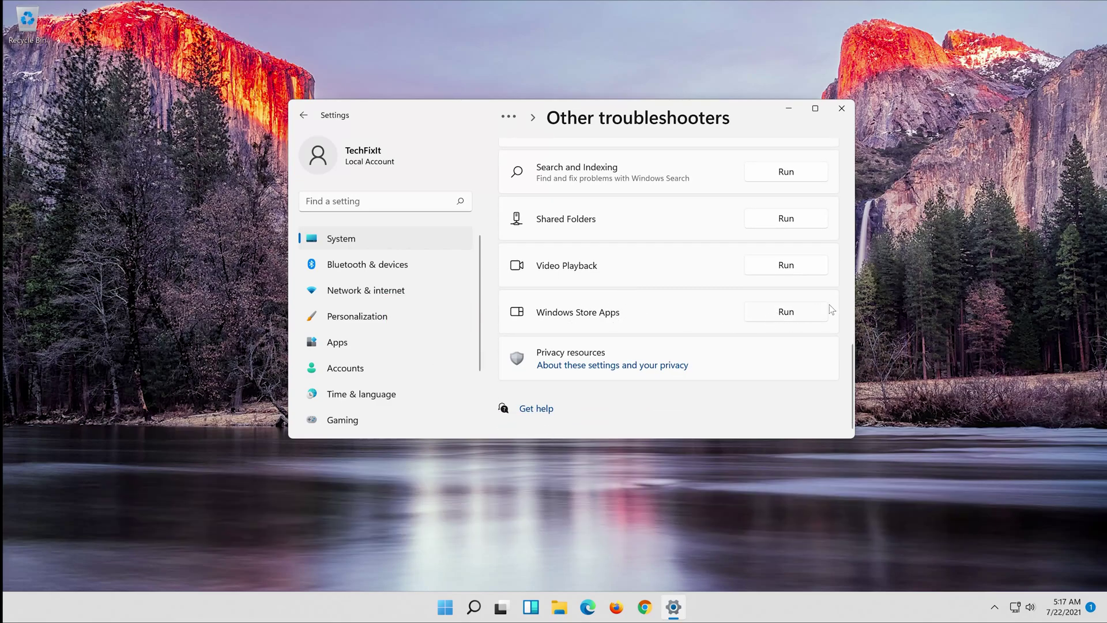
pyautogui.click(792, 315)
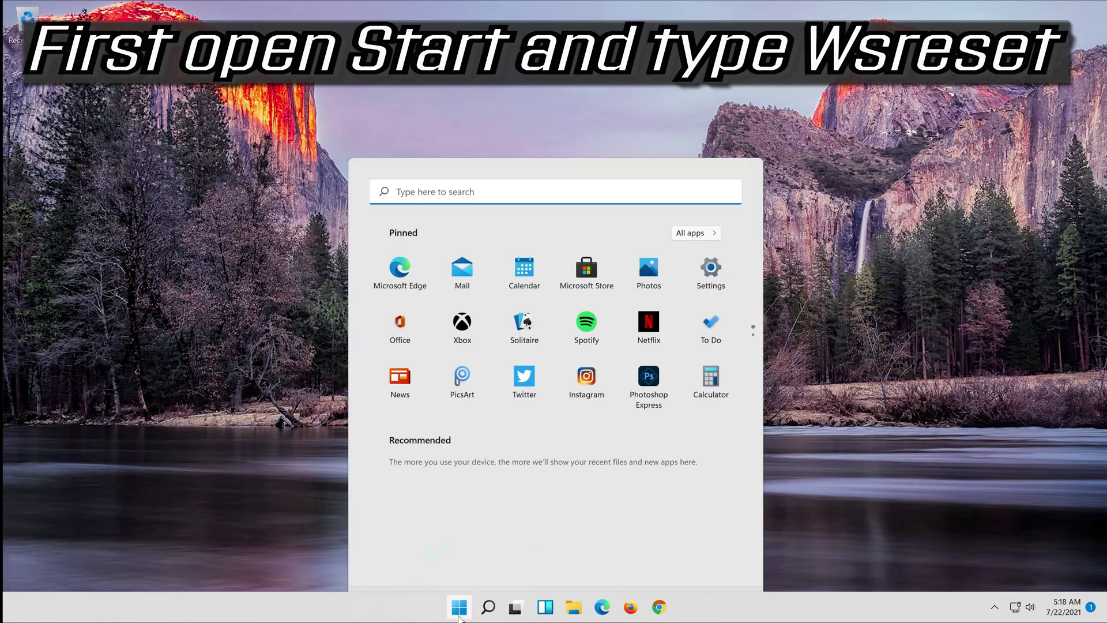
pyautogui.write('ws')
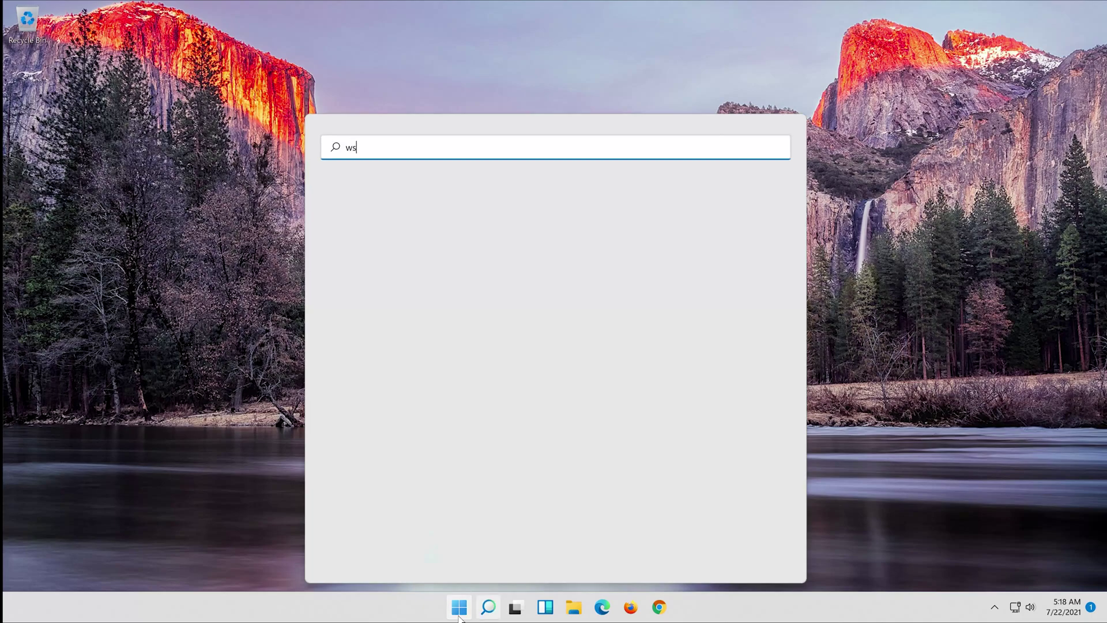
pyautogui.write('reset')
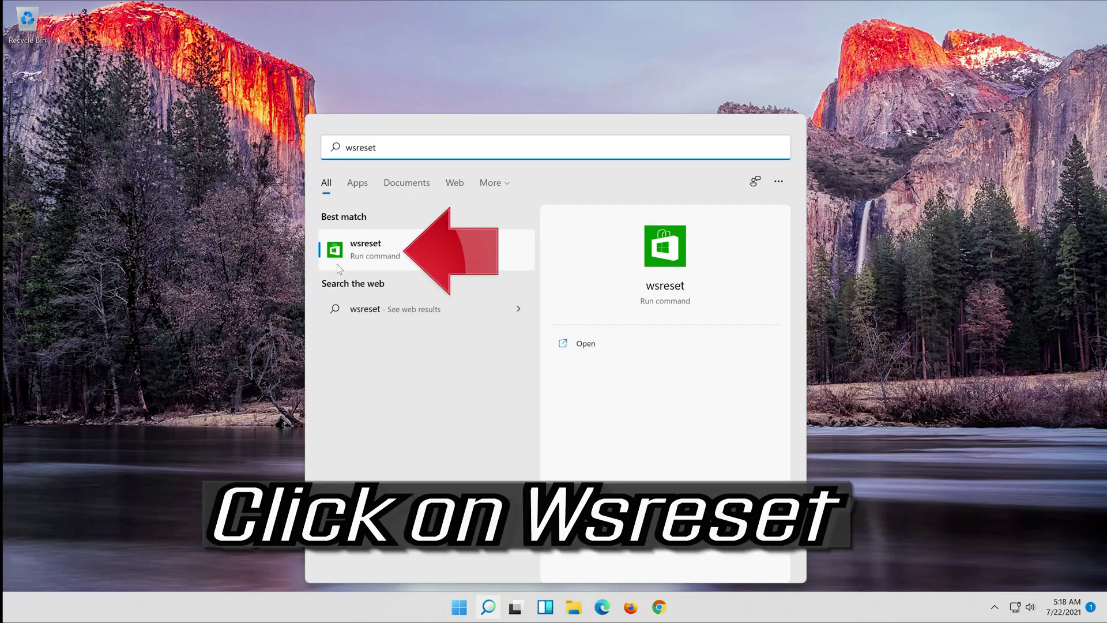
# Run wsreset from Start, then restore the reopened Store window to a smaller size.
pyautogui.click(386, 253)
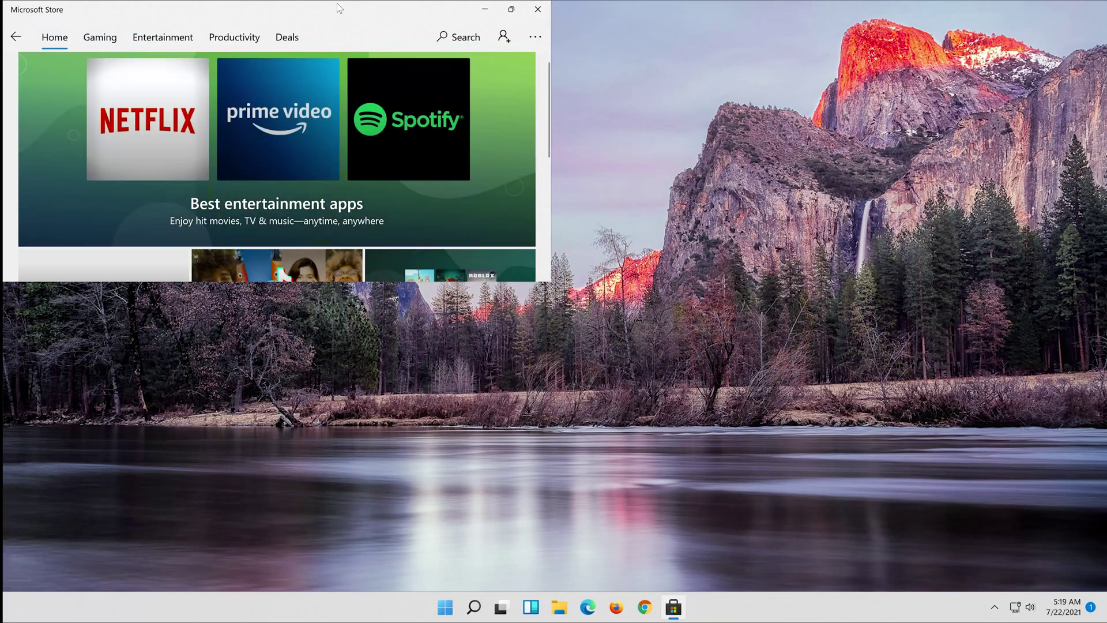
pyautogui.moveTo(339, 11); pyautogui.dragTo(523, 135)
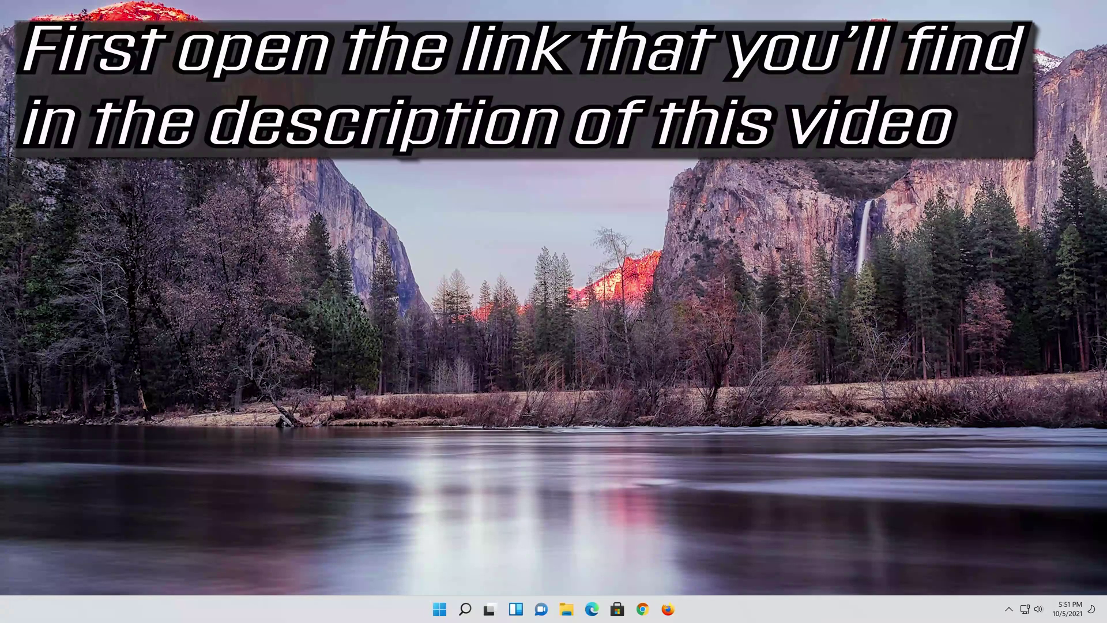
# Load Microsoft's Windows 11 download page in Firefox and save MediaCreationToolW11.exe.
pyautogui.click(668, 610)
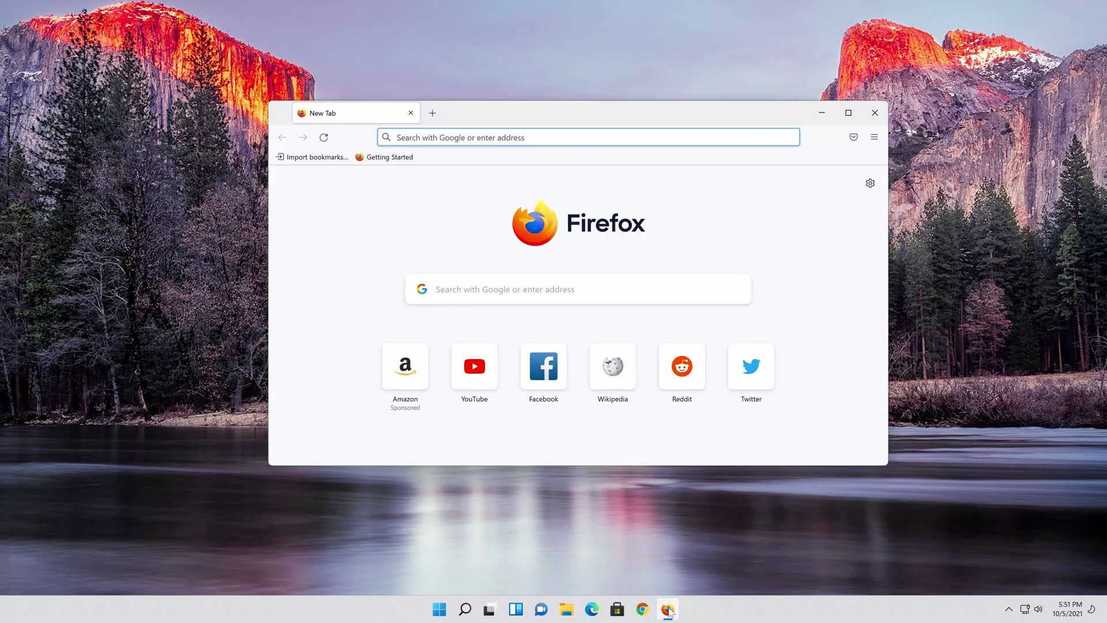
pyautogui.rightClick(539, 136)
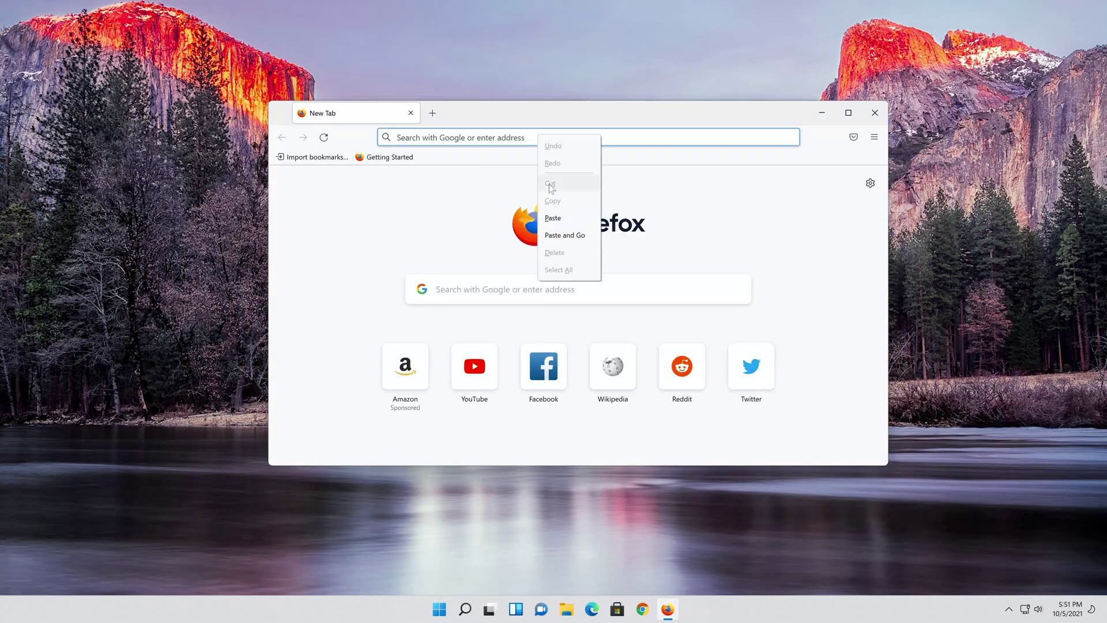
pyautogui.click(564, 235)
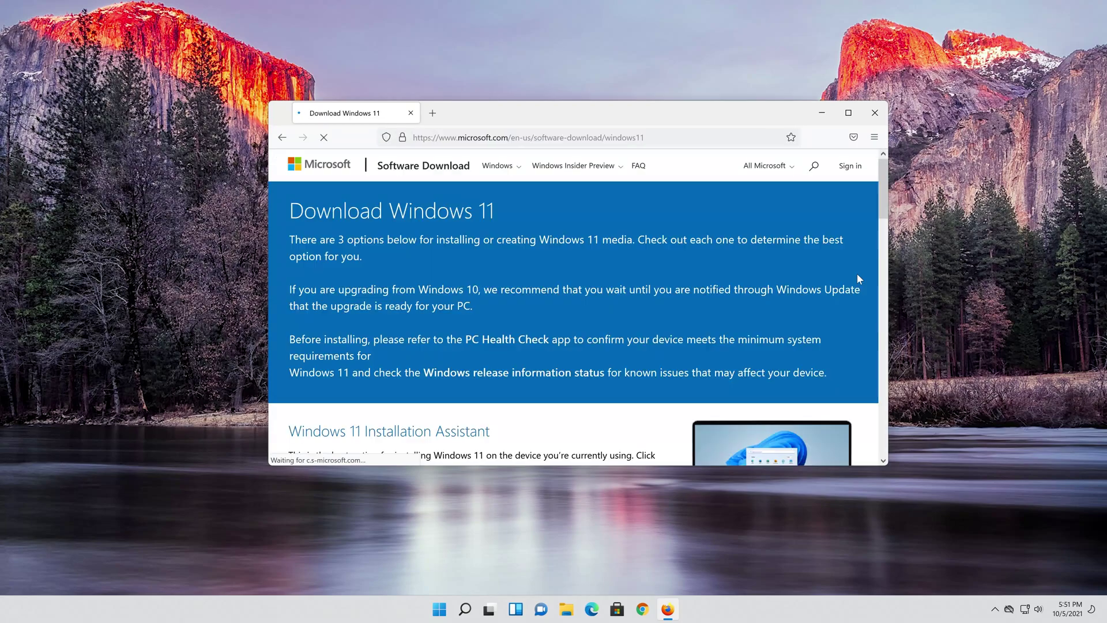
pyautogui.scroll(-1, 844, 287)
pyautogui.scroll(-2, 843, 286)
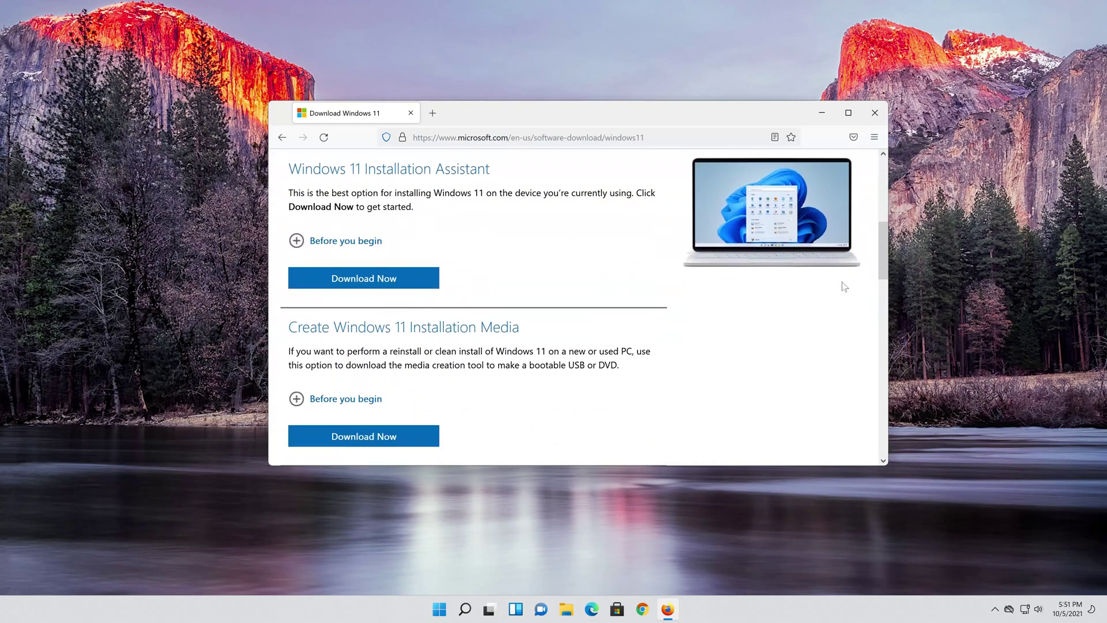
pyautogui.scroll(-1, 844, 286)
pyautogui.scroll(-1, 843, 287)
pyautogui.scroll(3, 843, 287)
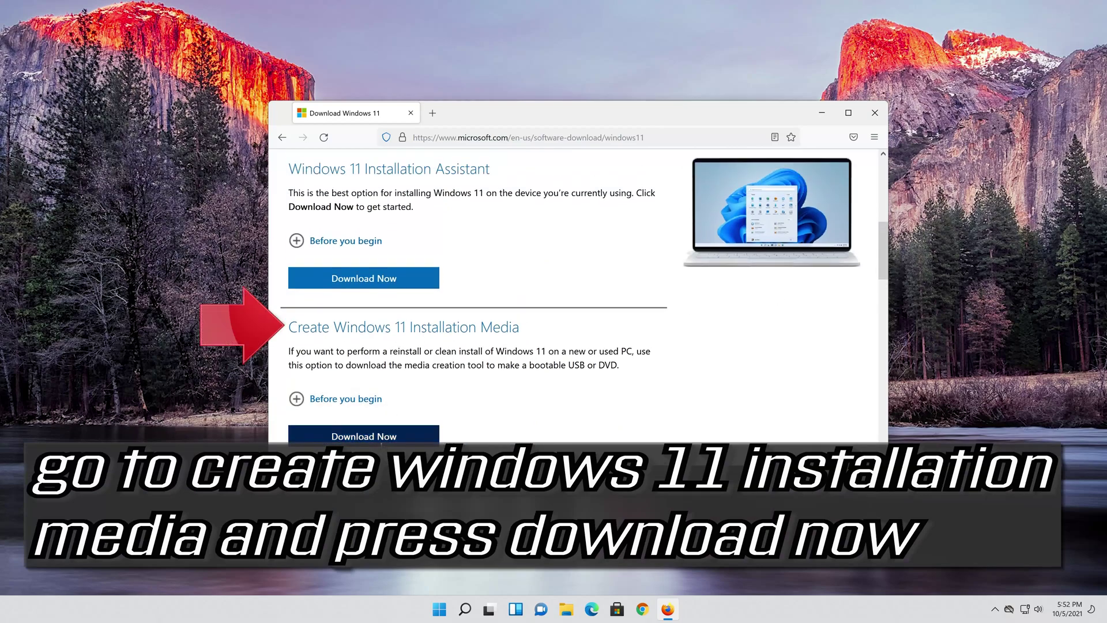
pyautogui.click(372, 436)
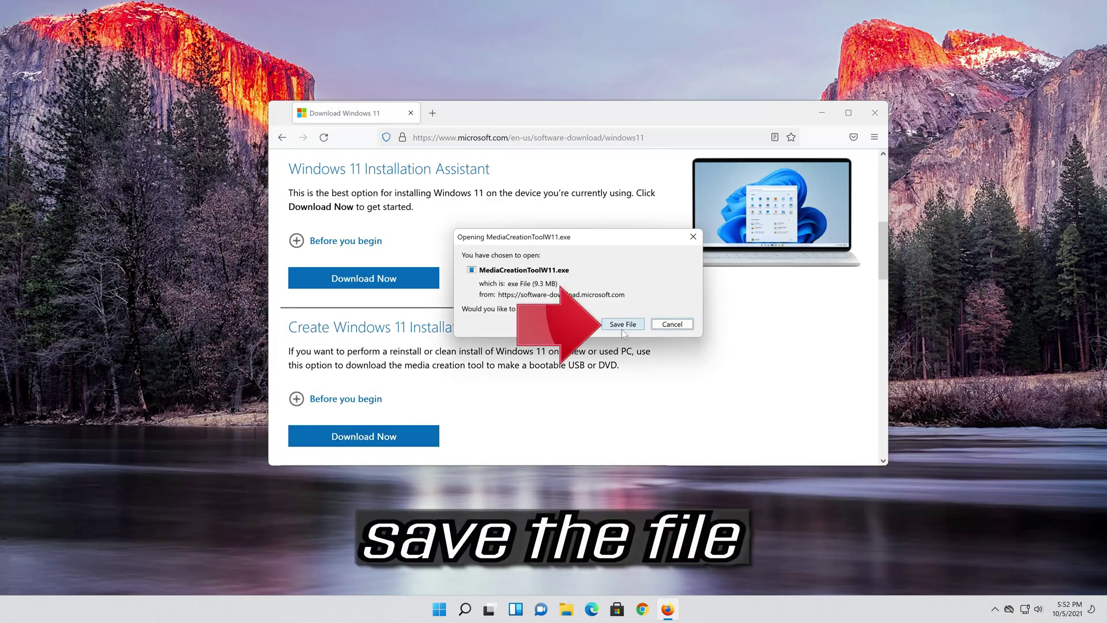
pyautogui.click(622, 327)
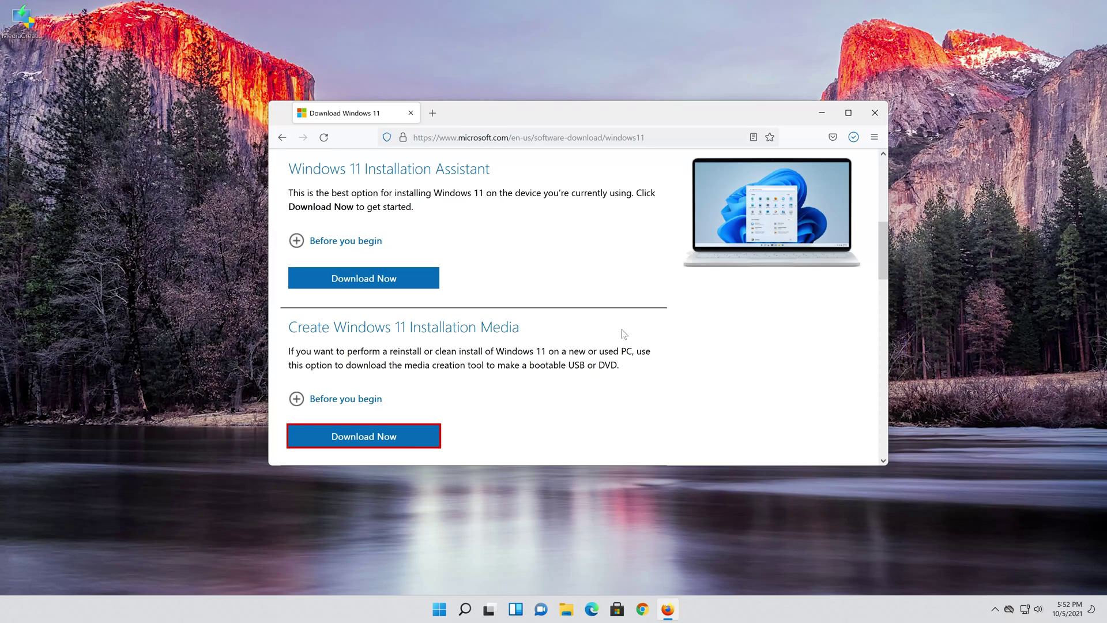
# Close Firefox and launch MediaCreationTool from the desktop, approving the UAC prompt.
pyautogui.click(874, 122)
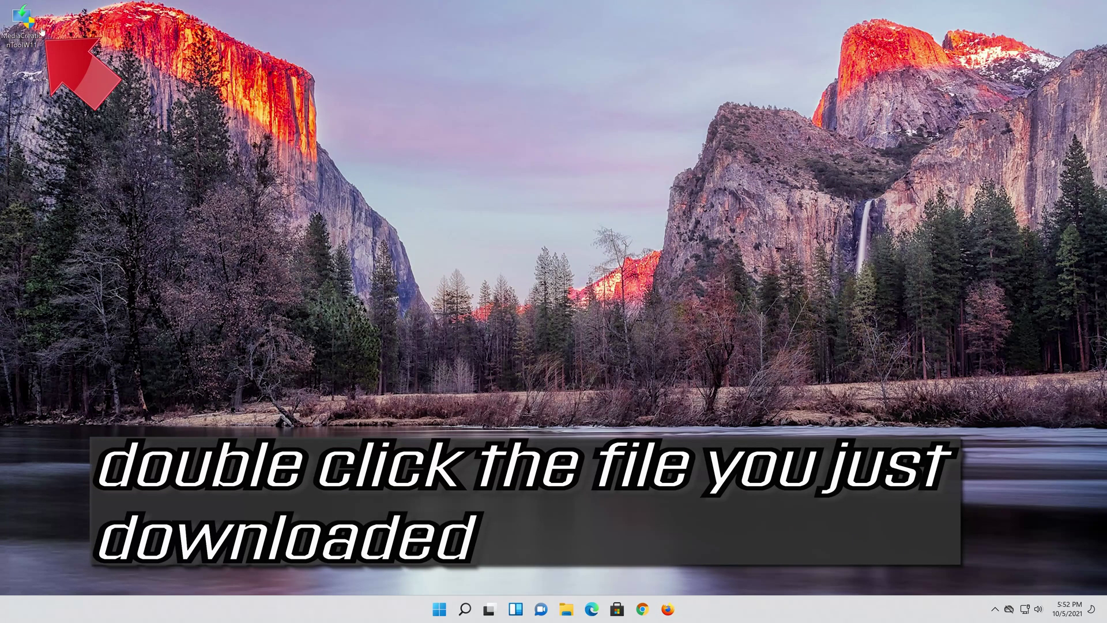
pyautogui.doubleClick(26, 28)
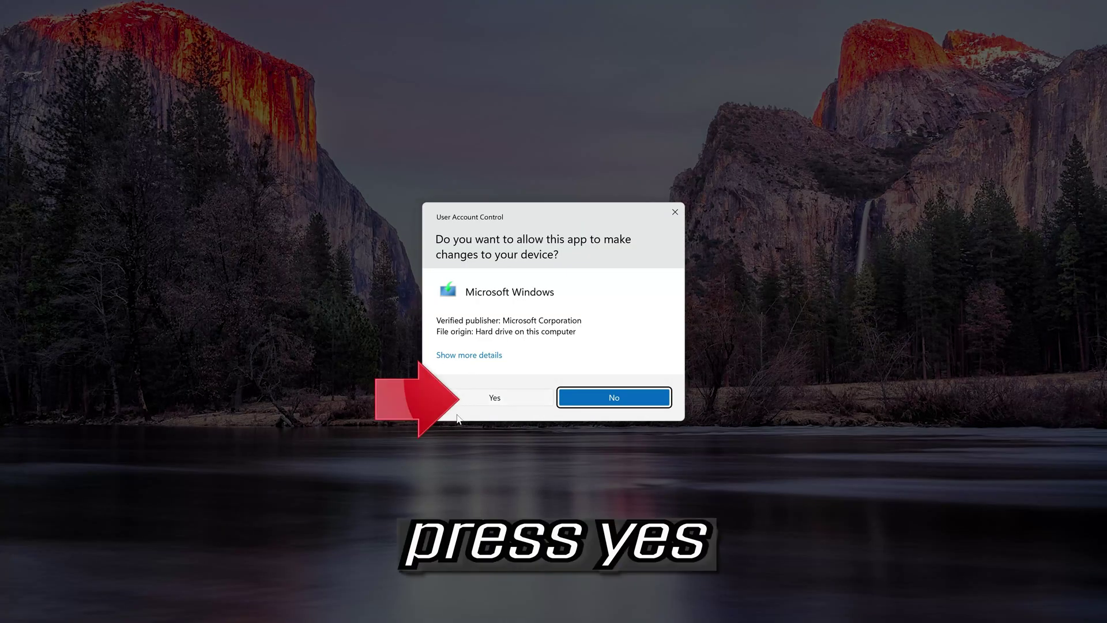
pyautogui.click(495, 399)
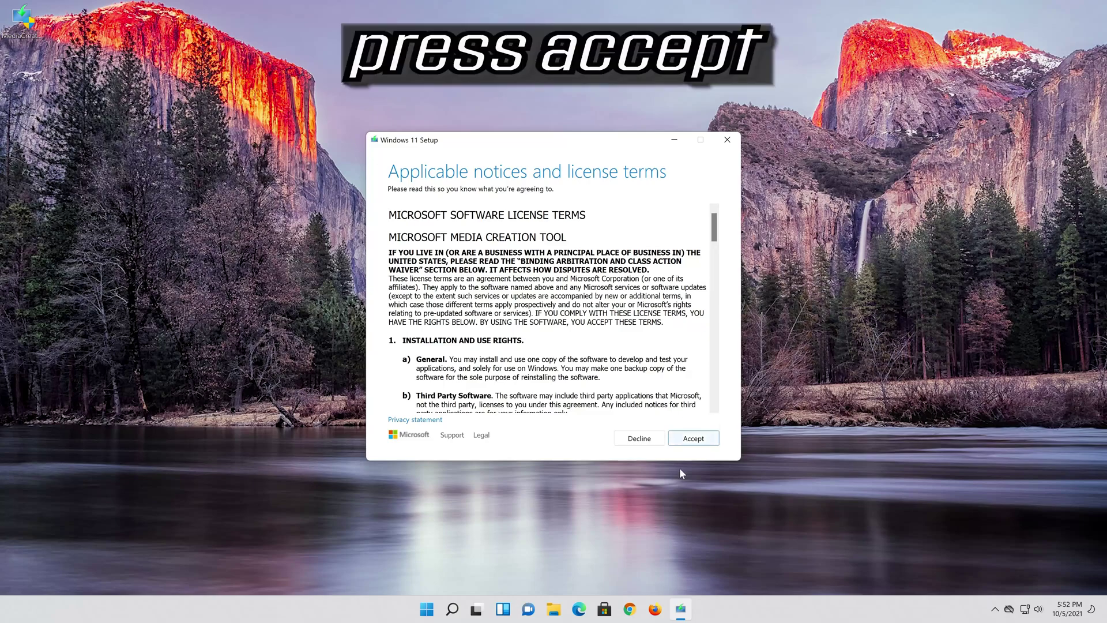
# Accept the license, keep the recommended English Windows 11 edition, and pick ISO file media.
pyautogui.click(706, 445)
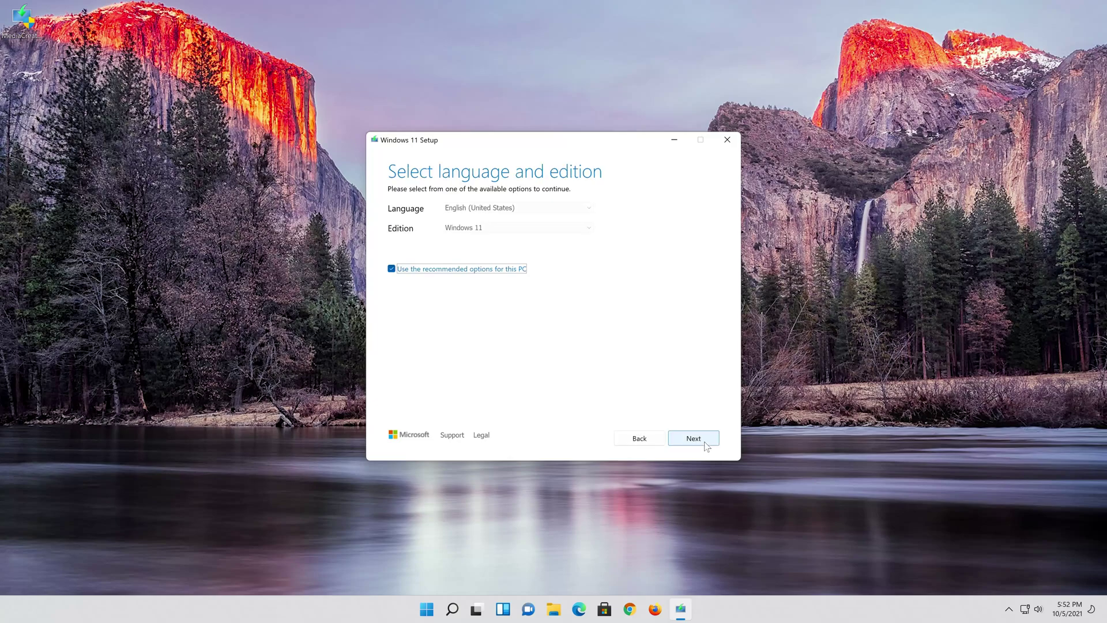
pyautogui.click(392, 269)
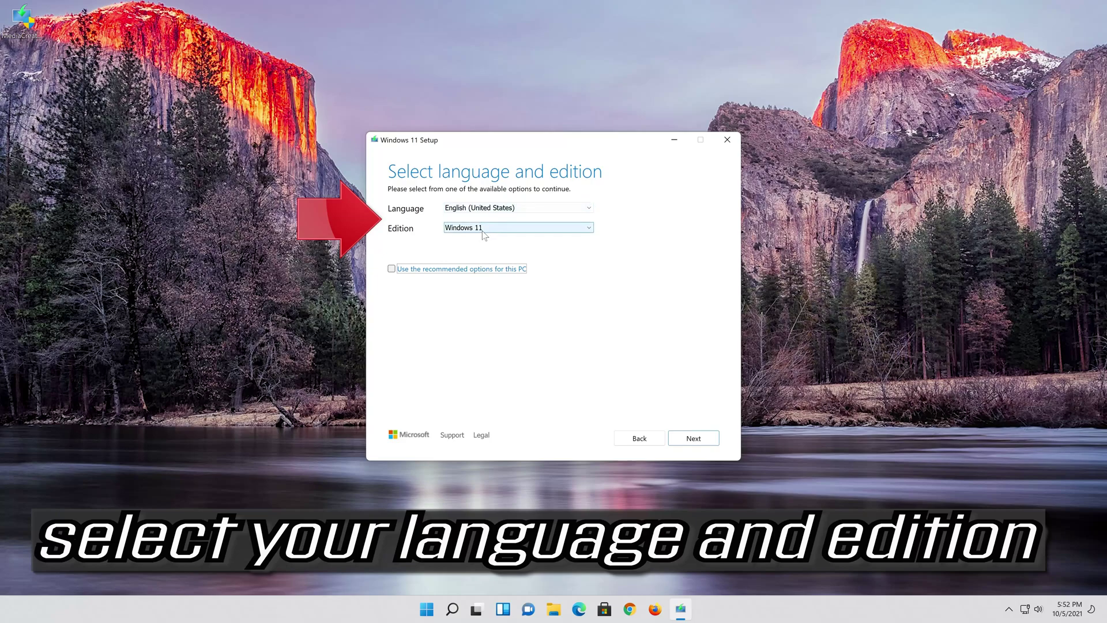
pyautogui.click(393, 270)
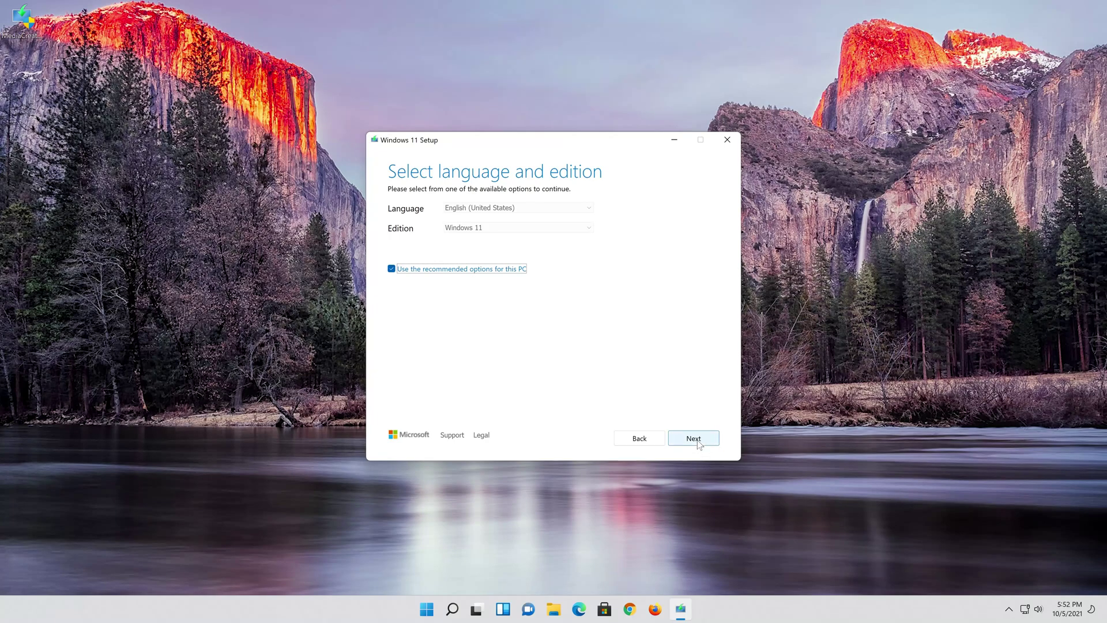
pyautogui.click(694, 438)
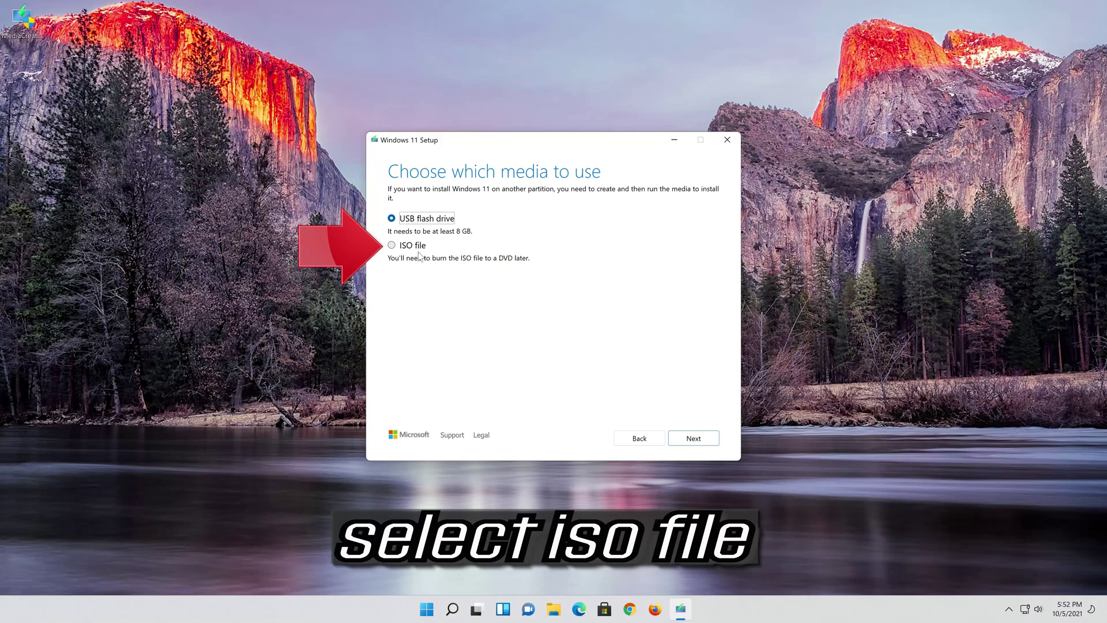
pyautogui.click(392, 246)
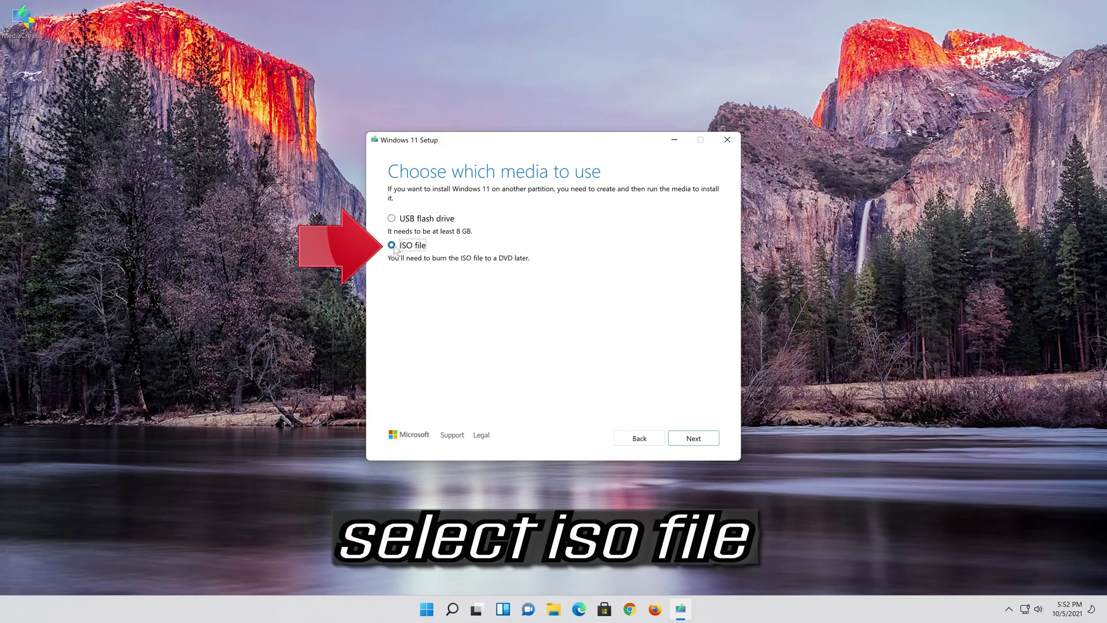
pyautogui.click(695, 438)
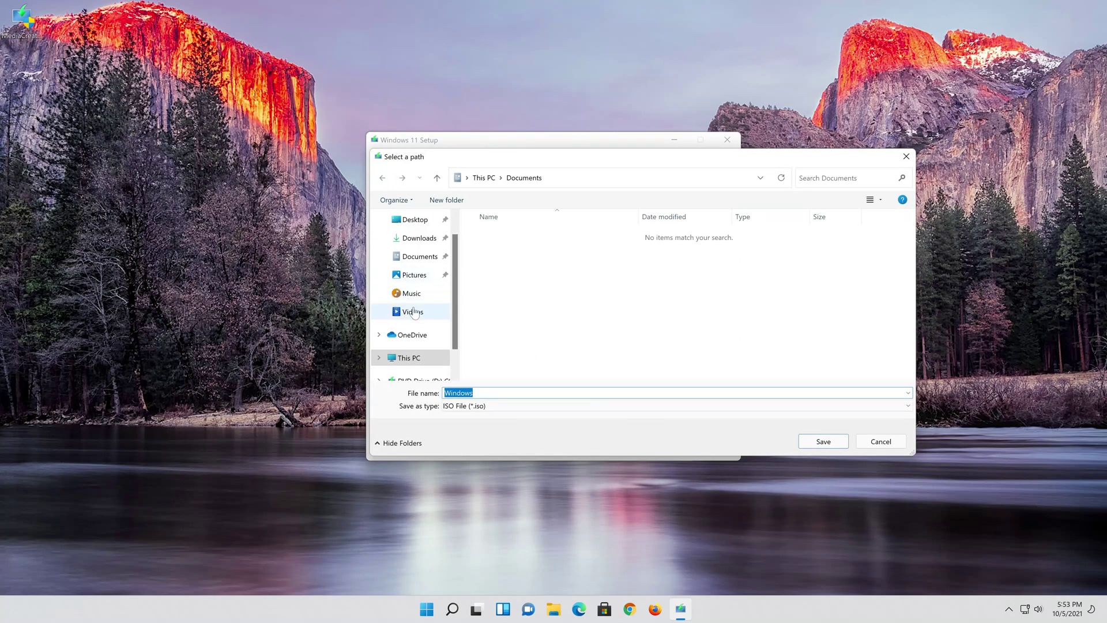
# Save the ISO as 'Windows 11' on the Desktop, then Finish once it completes.
pyautogui.click(425, 221)
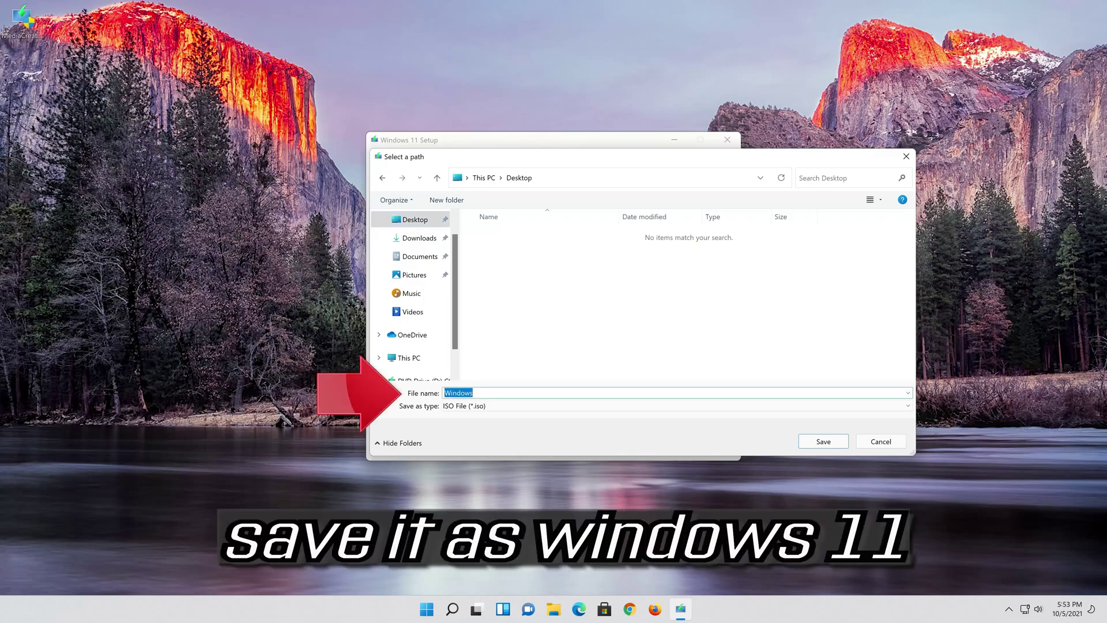
pyautogui.click(485, 393)
pyautogui.click(833, 446)
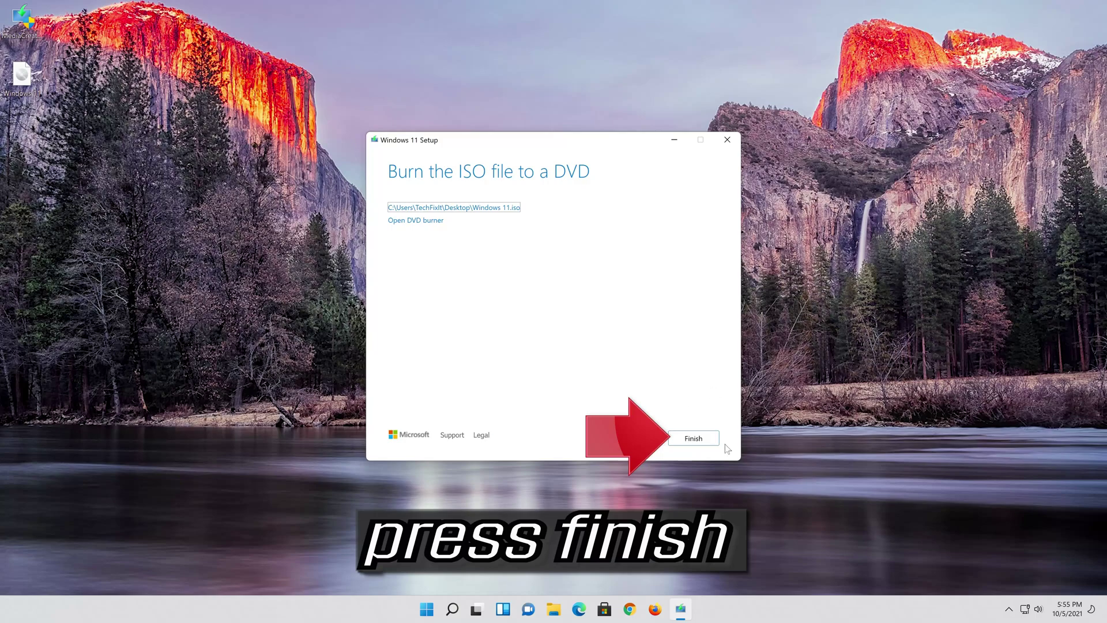
pyautogui.click(694, 439)
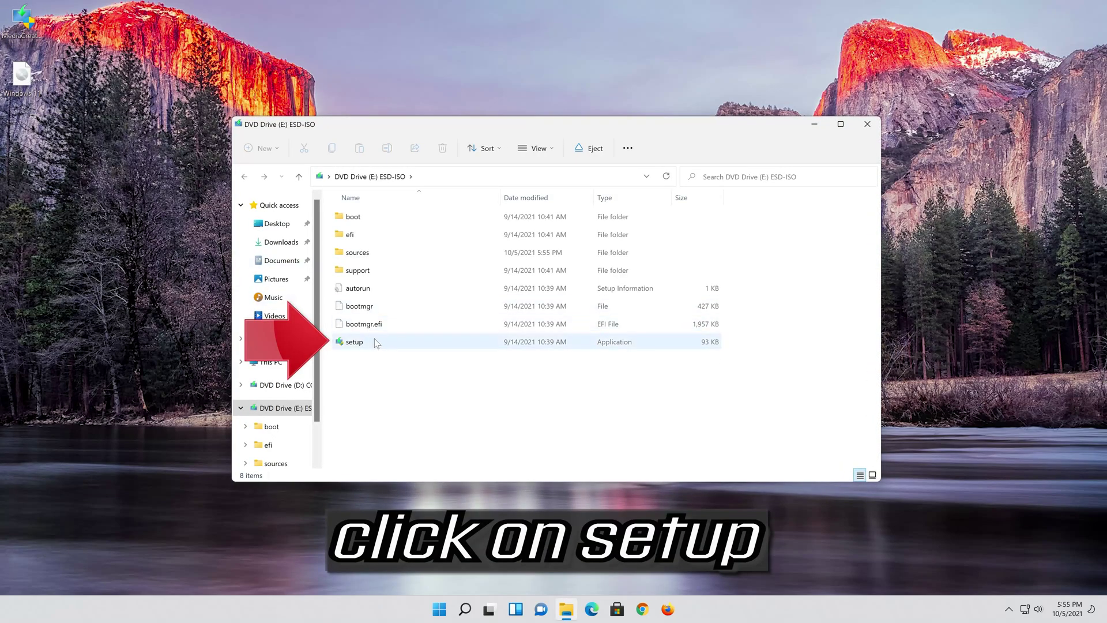
# Run setup from the mounted ESD-ISO DVD Drive (E:) and approve the UAC prompt.
pyautogui.click(403, 341)
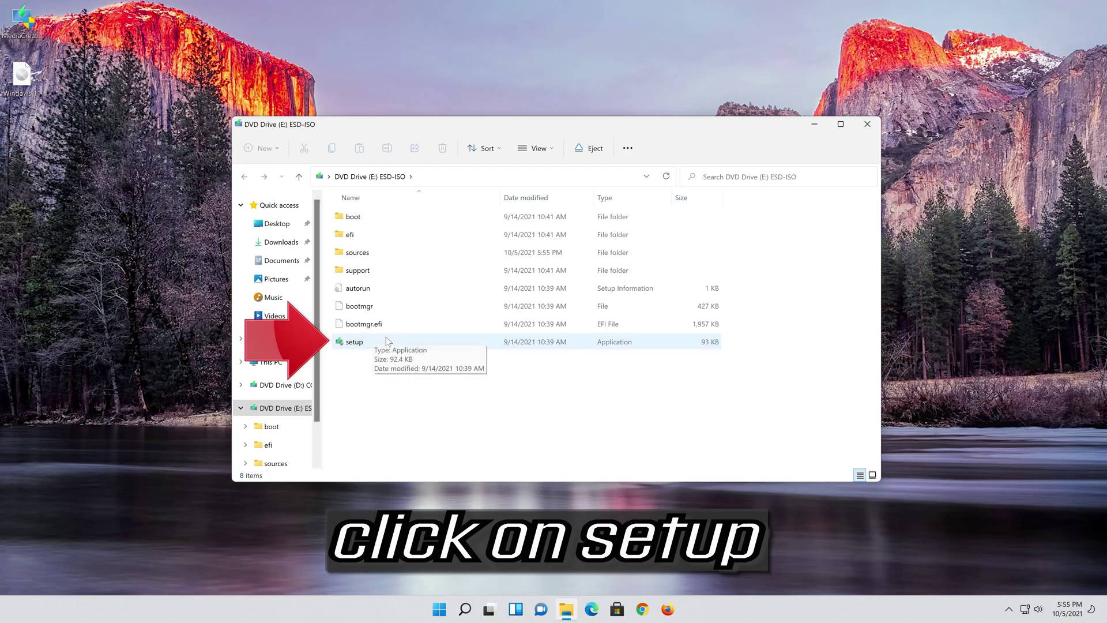
pyautogui.doubleClick(386, 338)
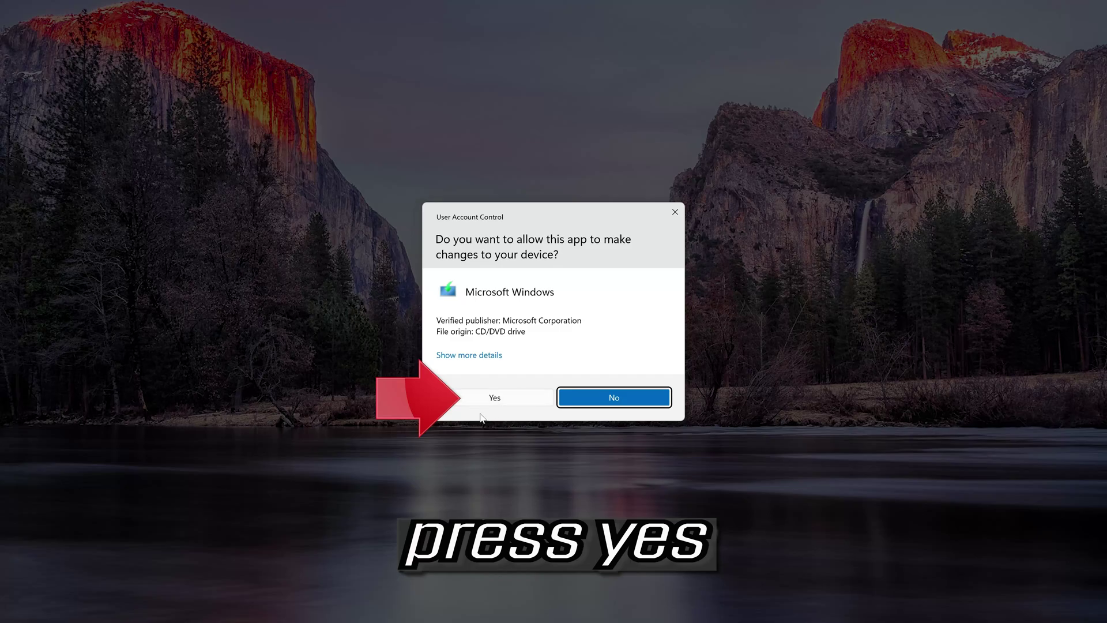
pyautogui.click(495, 398)
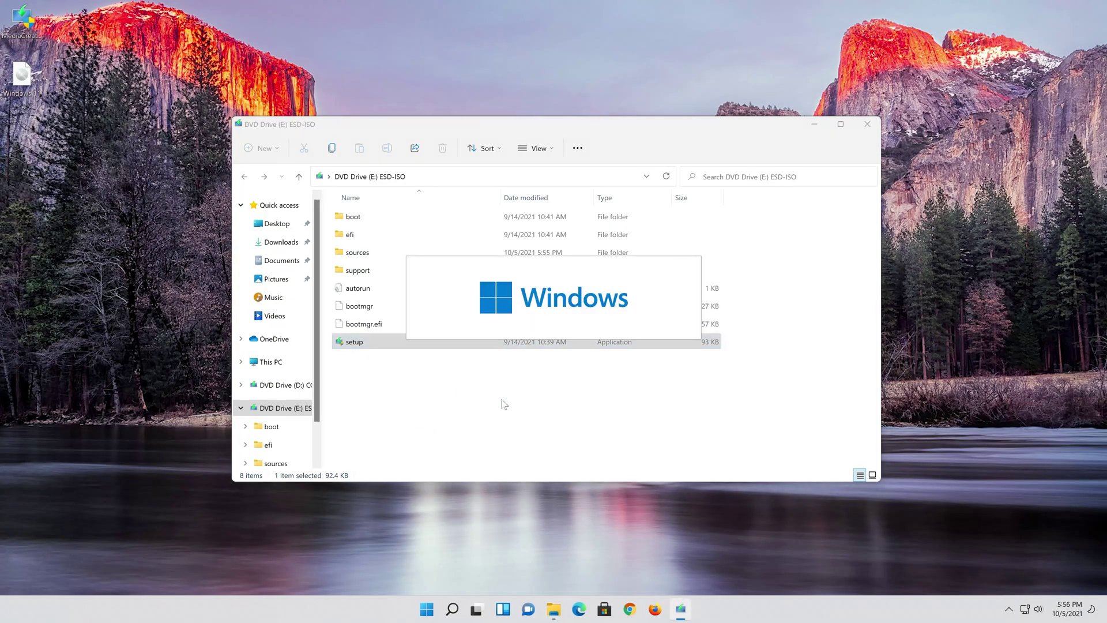
# Close File Explorer, accept the Windows 11 license, and keep personal files and apps.
pyautogui.click(866, 125)
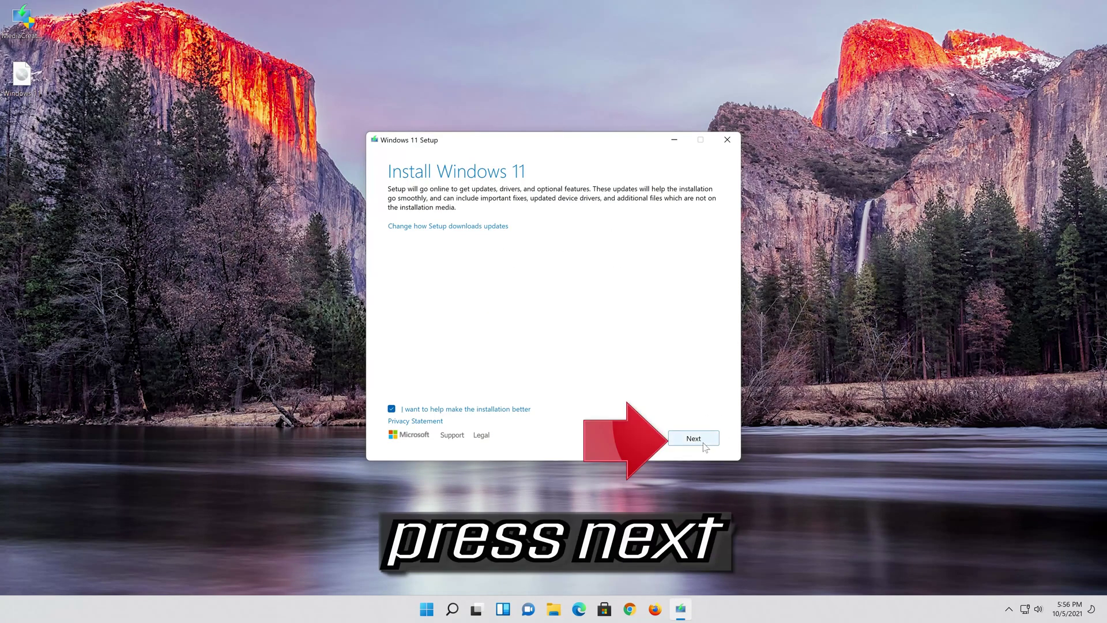
pyautogui.click(704, 447)
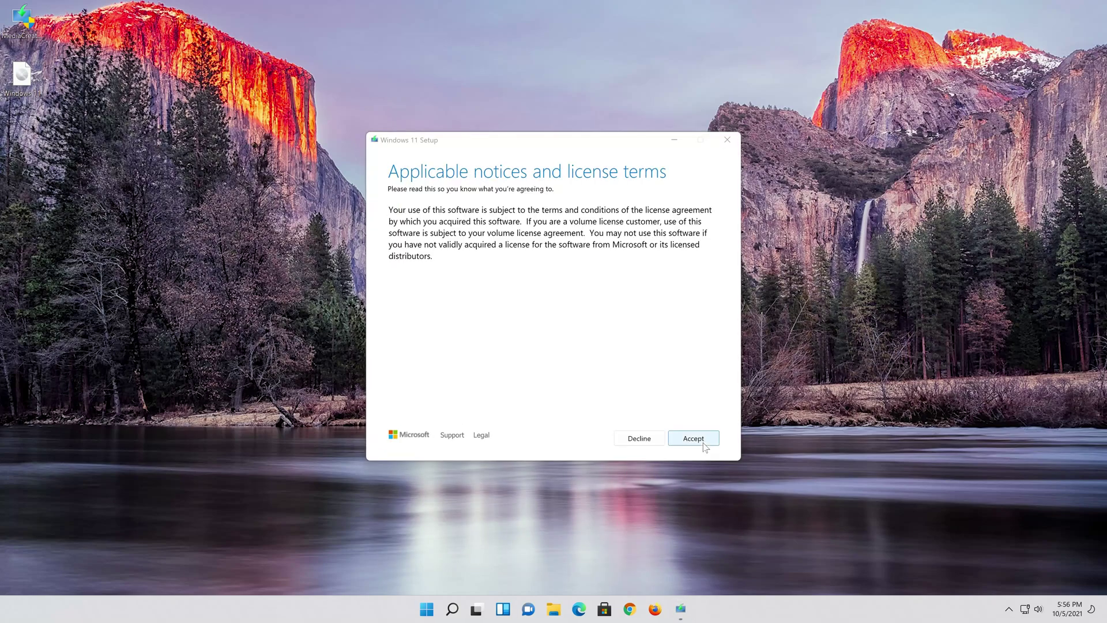
pyautogui.click(693, 444)
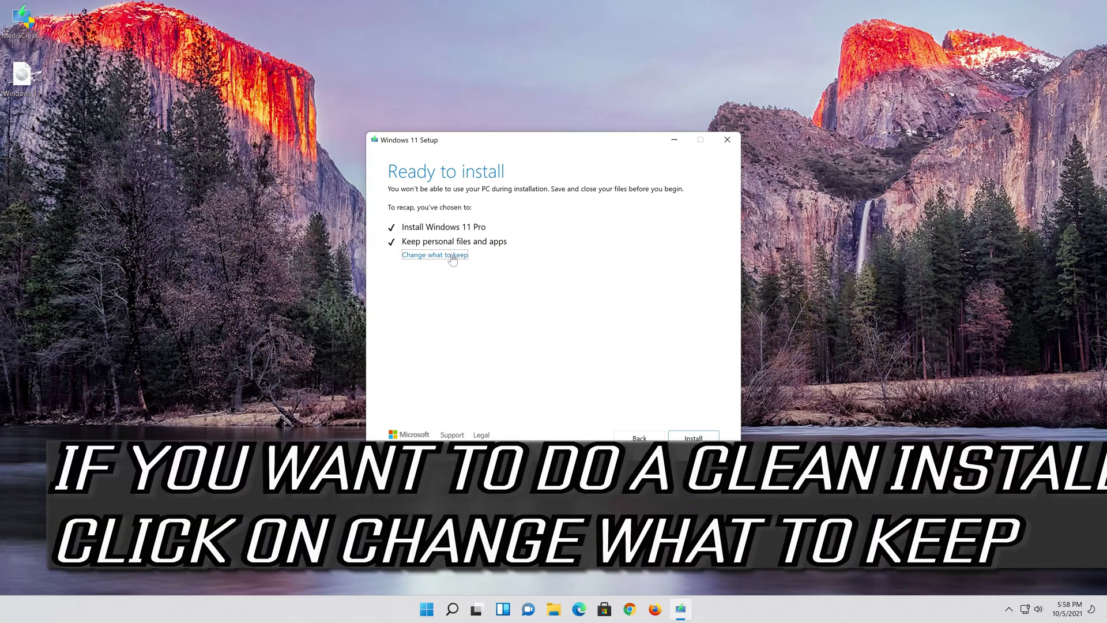
pyautogui.click(452, 258)
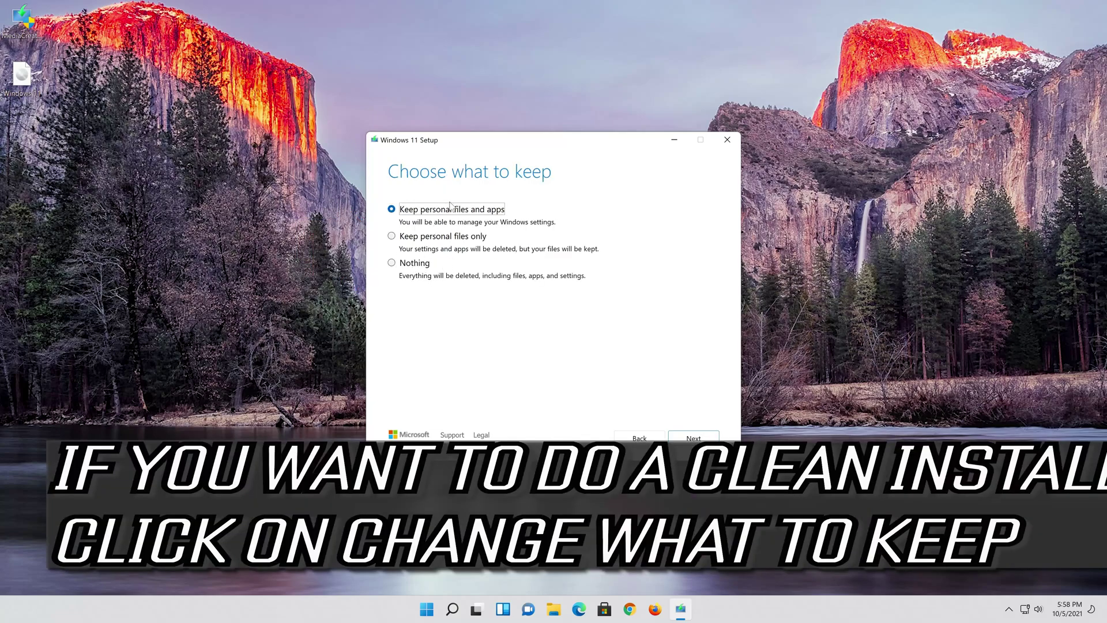
pyautogui.click(702, 440)
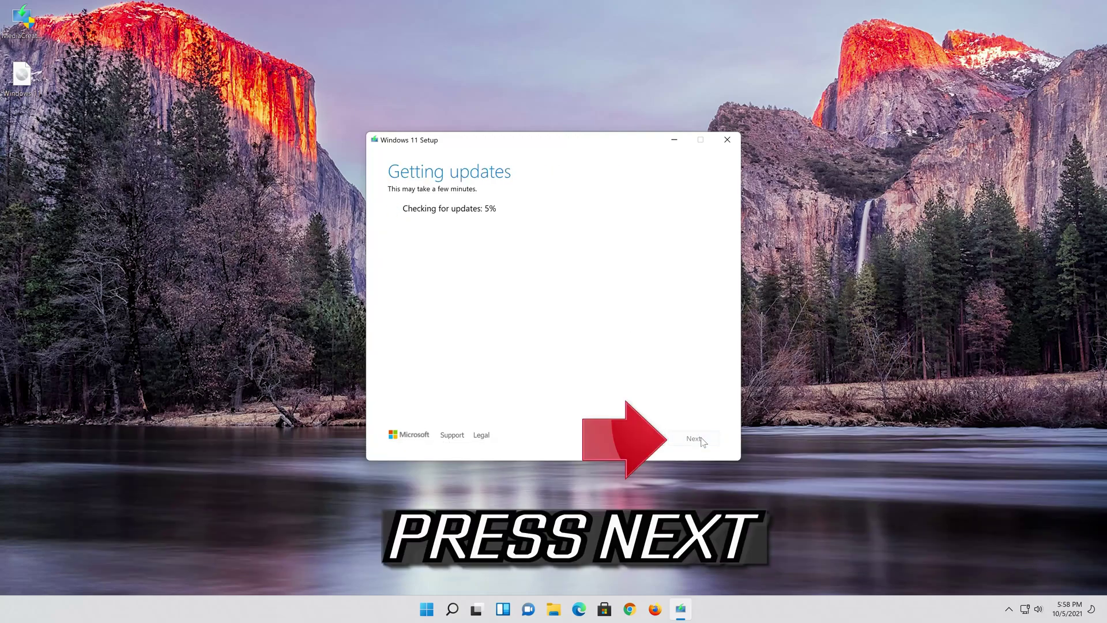